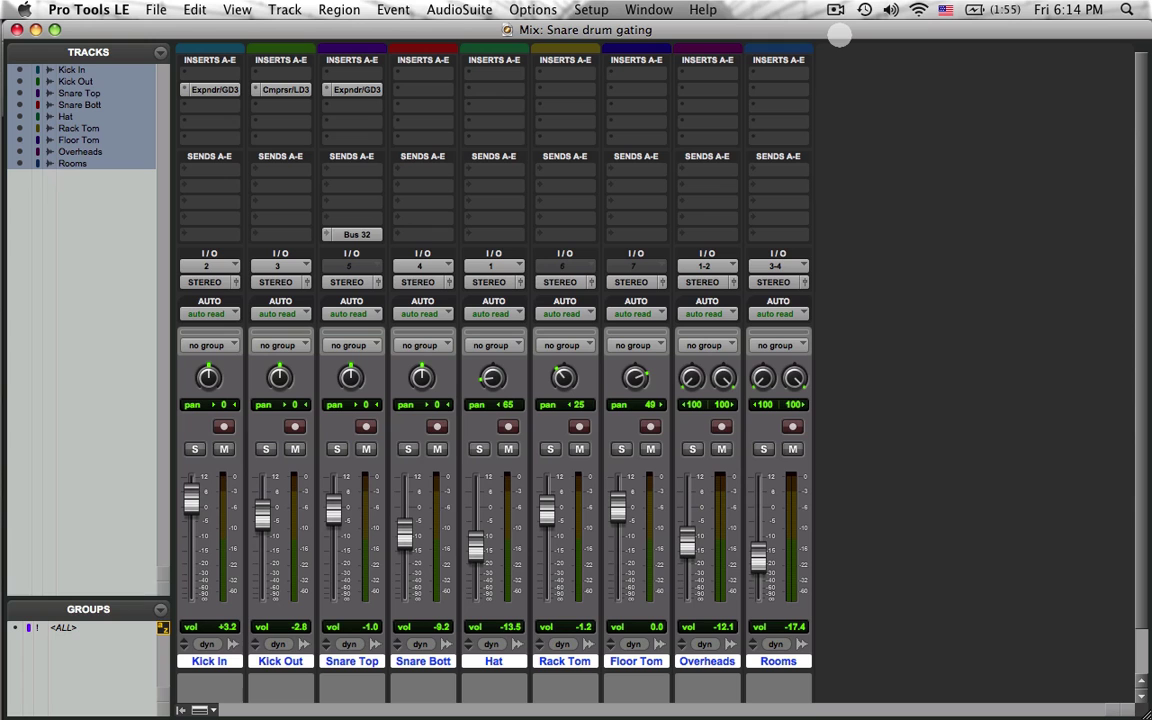
Step: Solo the Snare Bott channel in the mixer, checking its waveform in the Edit window
key("super+equal")
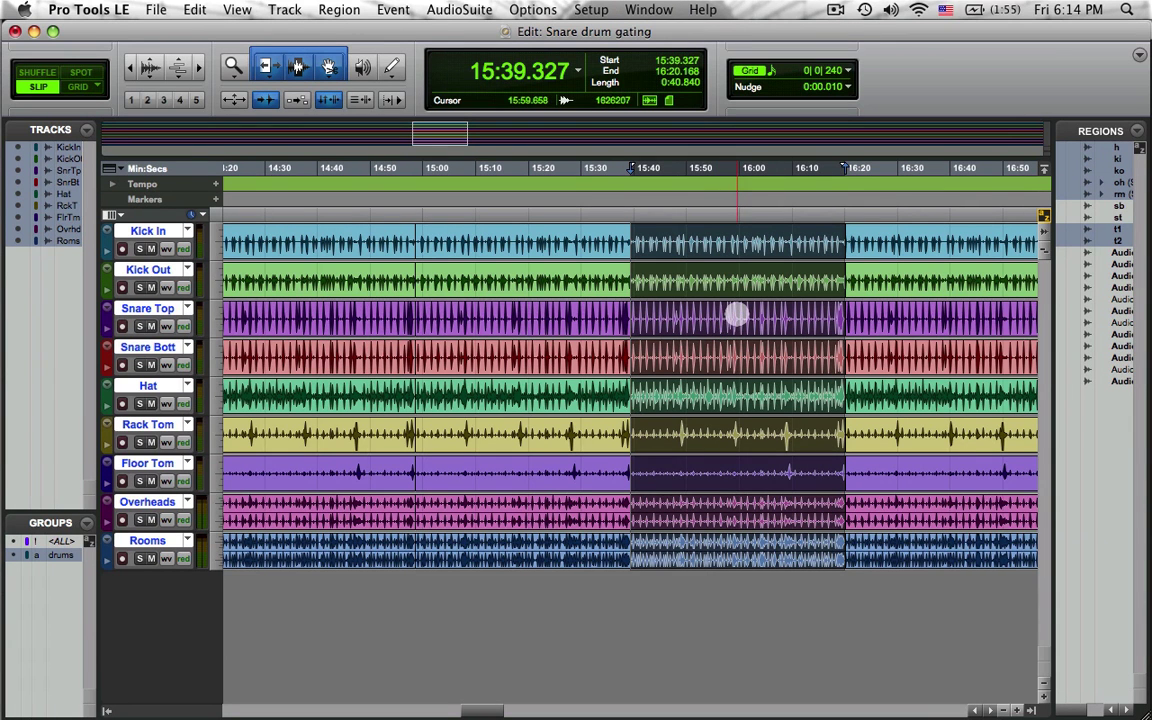
key("super+equal")
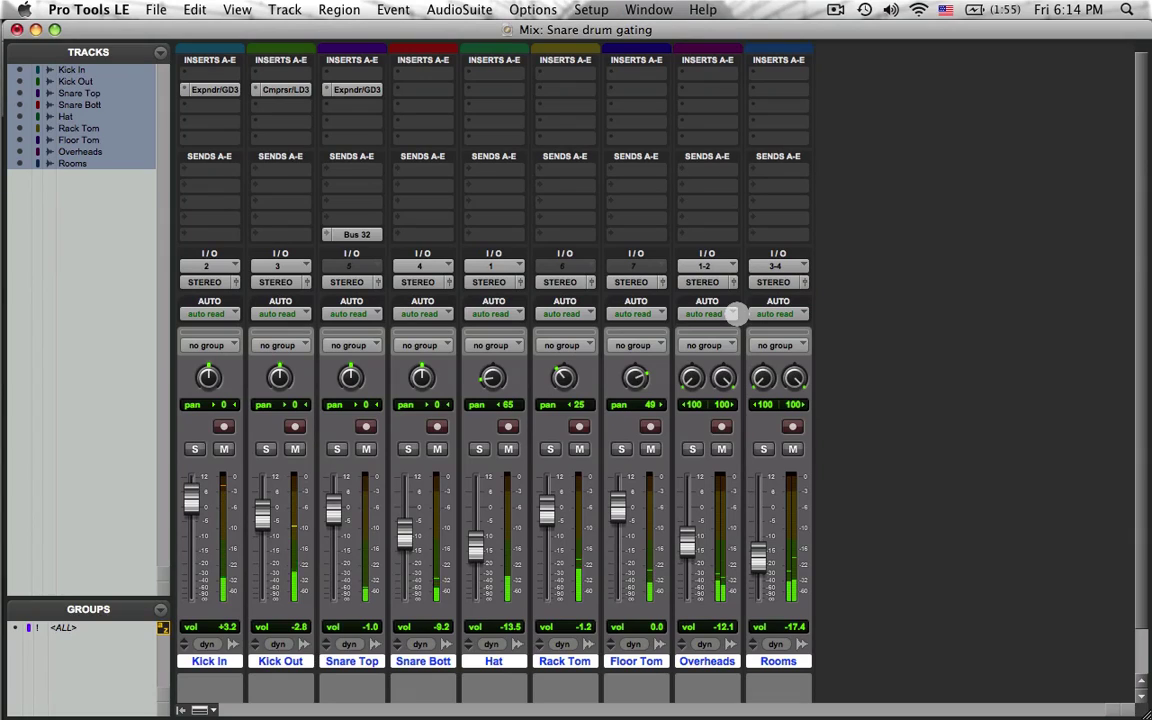
left_click(407, 449)
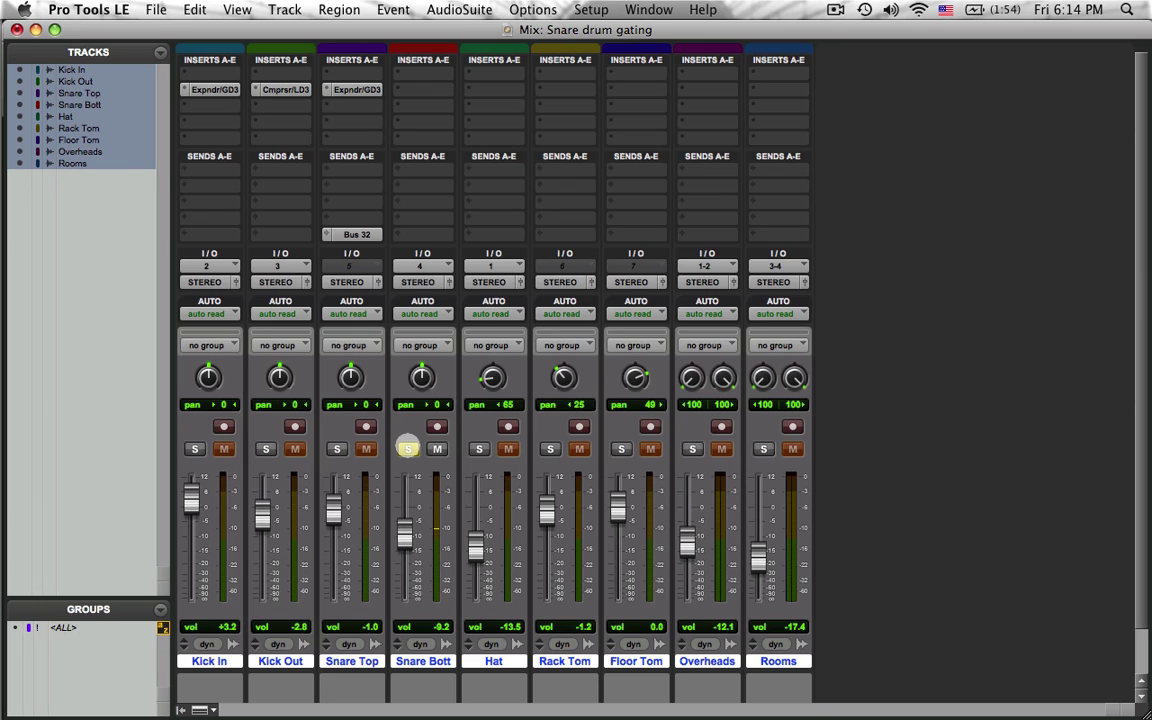
key("super+equal")
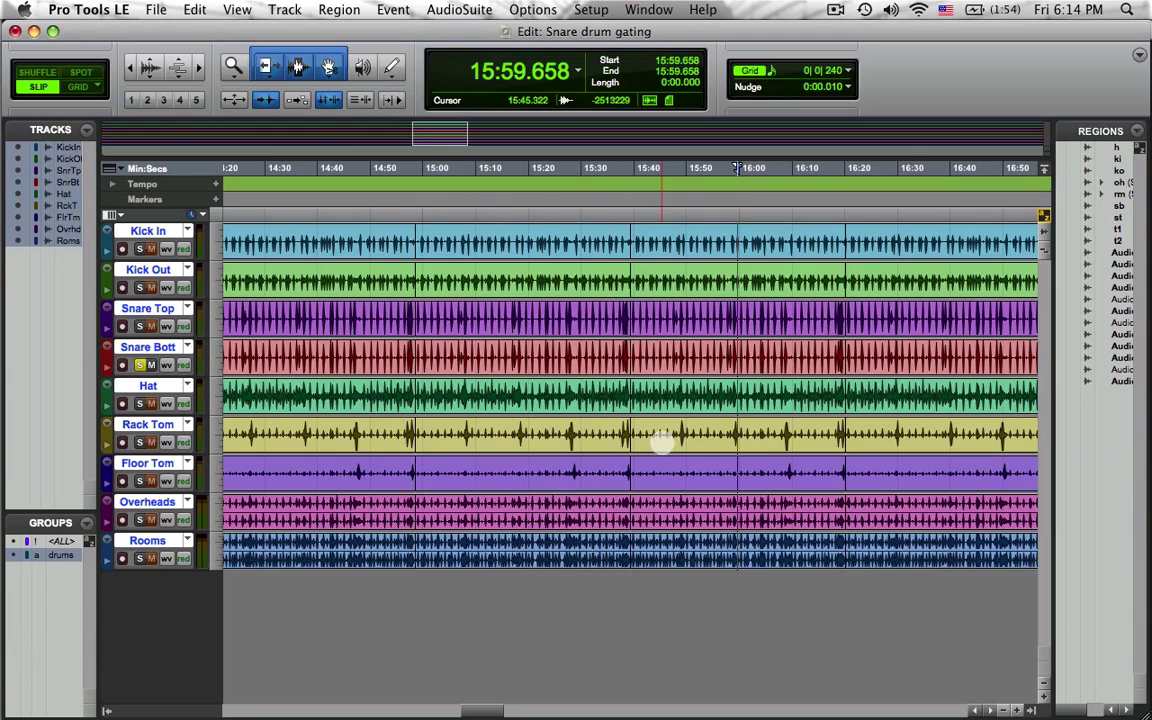
key("super+equal")
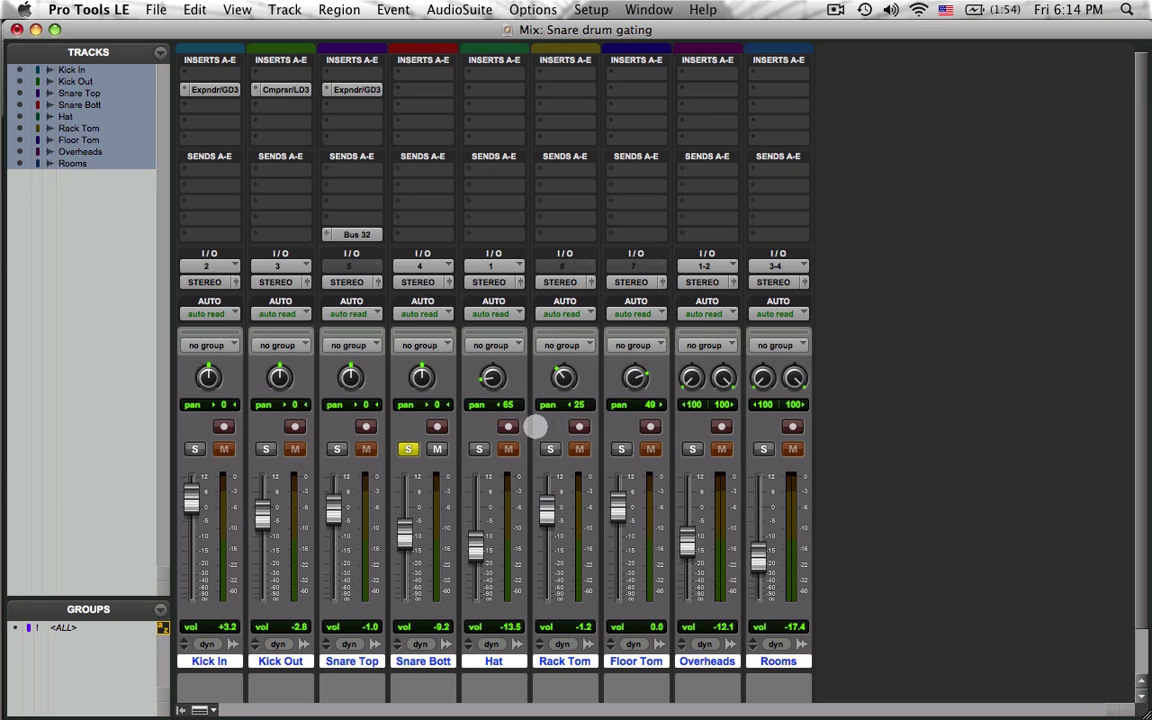
key("super+s")
key("super+equal")
key("super+equal")
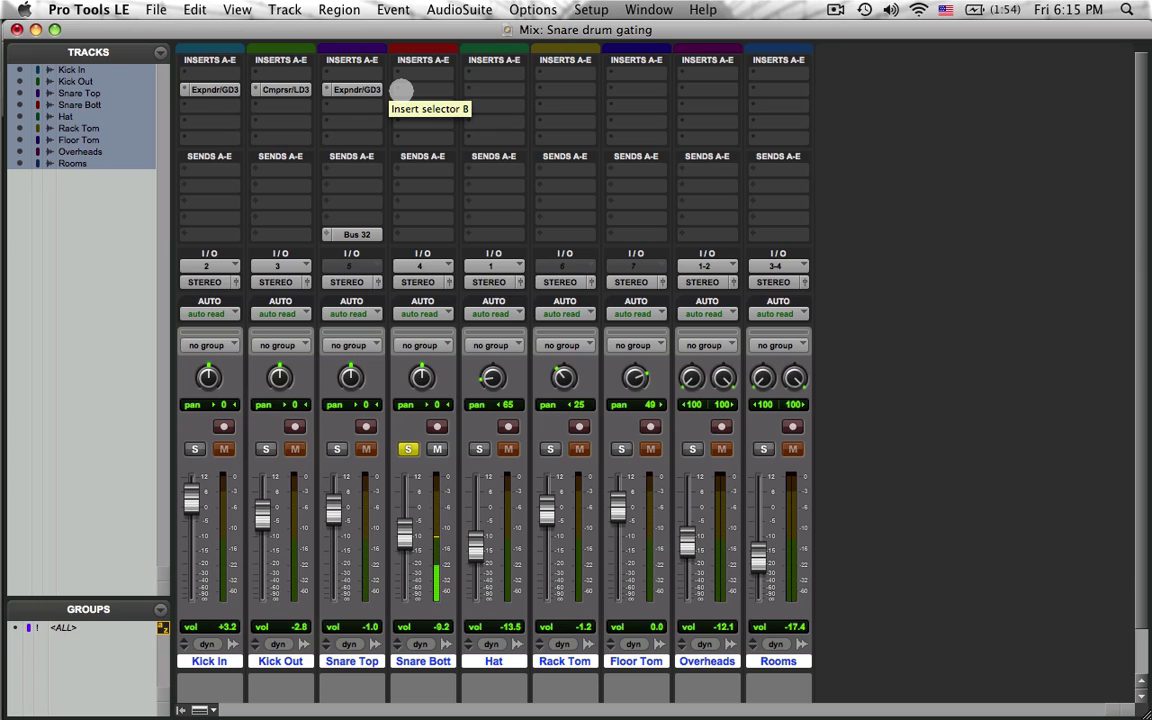
Step: Put a De-Esser Dyn 3 on Snare Bott's insert B, then swap it for Compressor/Limiter Dyn 3
left_click(400, 91)
mouse_move(413, 120)
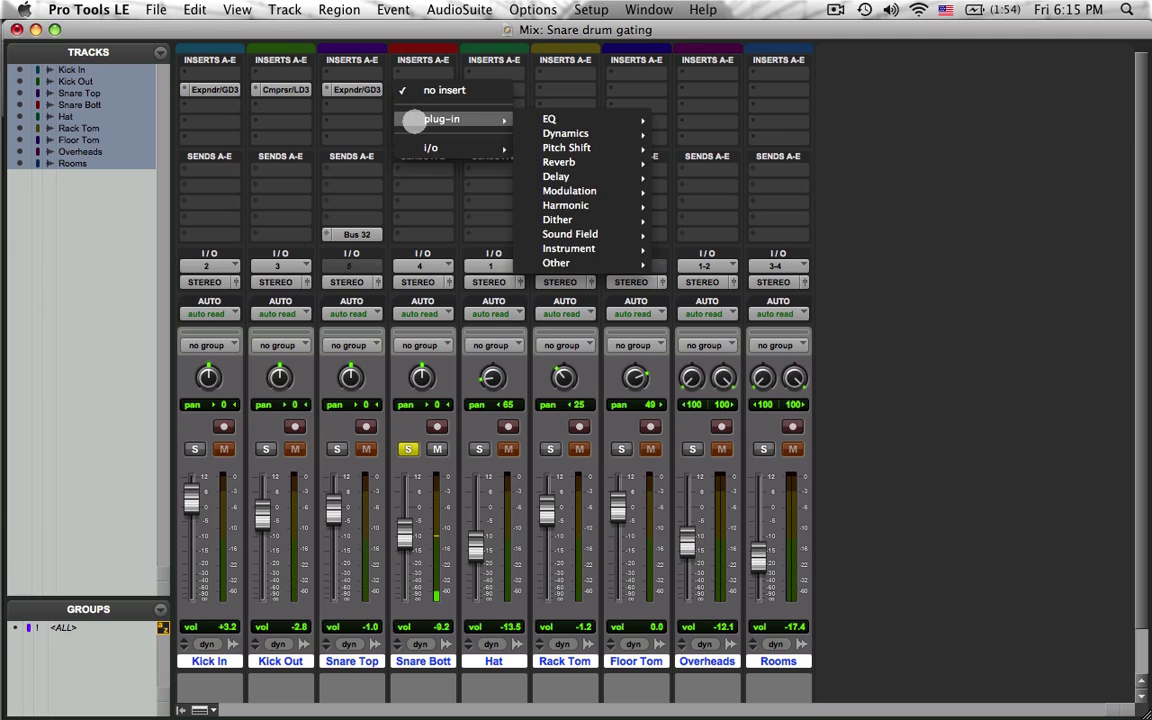
mouse_move(565, 133)
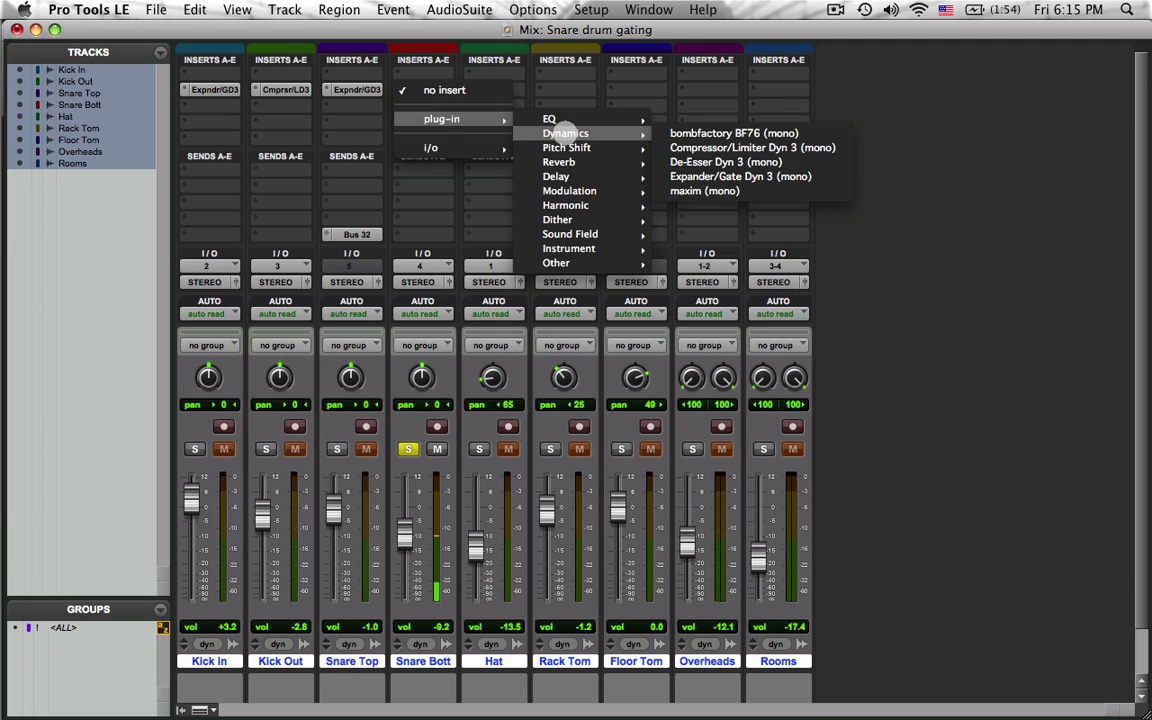
left_click(718, 161)
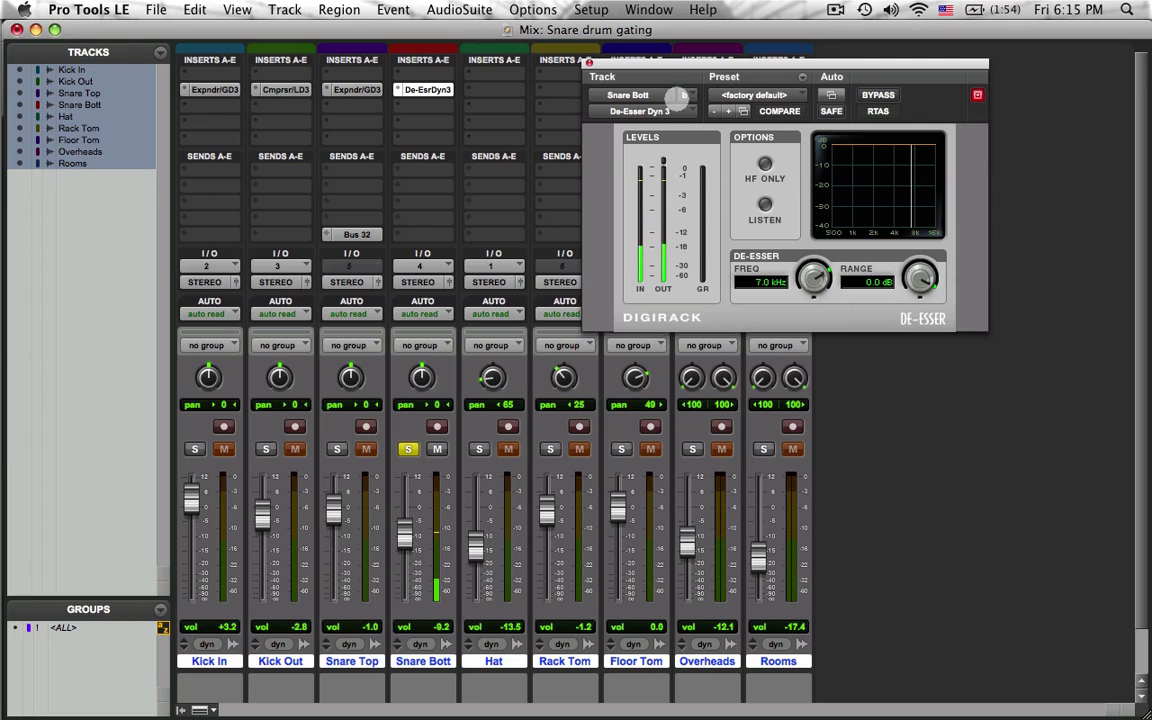
left_click(670, 111)
mouse_move(760, 126)
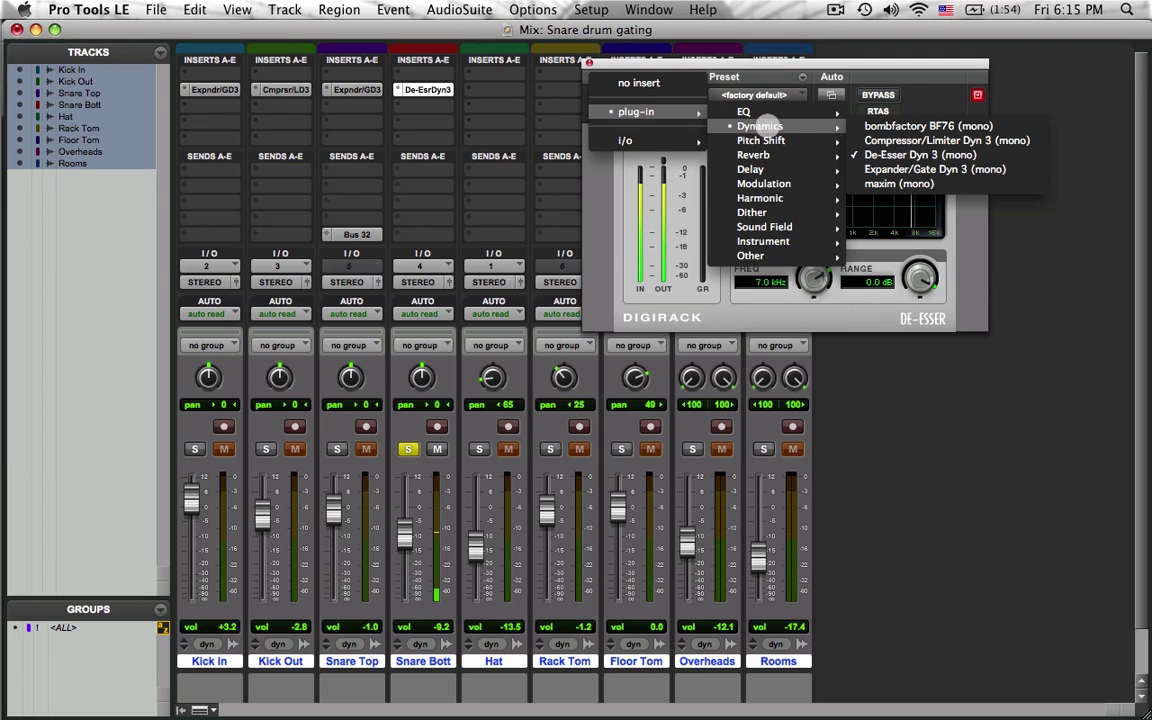
left_click(870, 141)
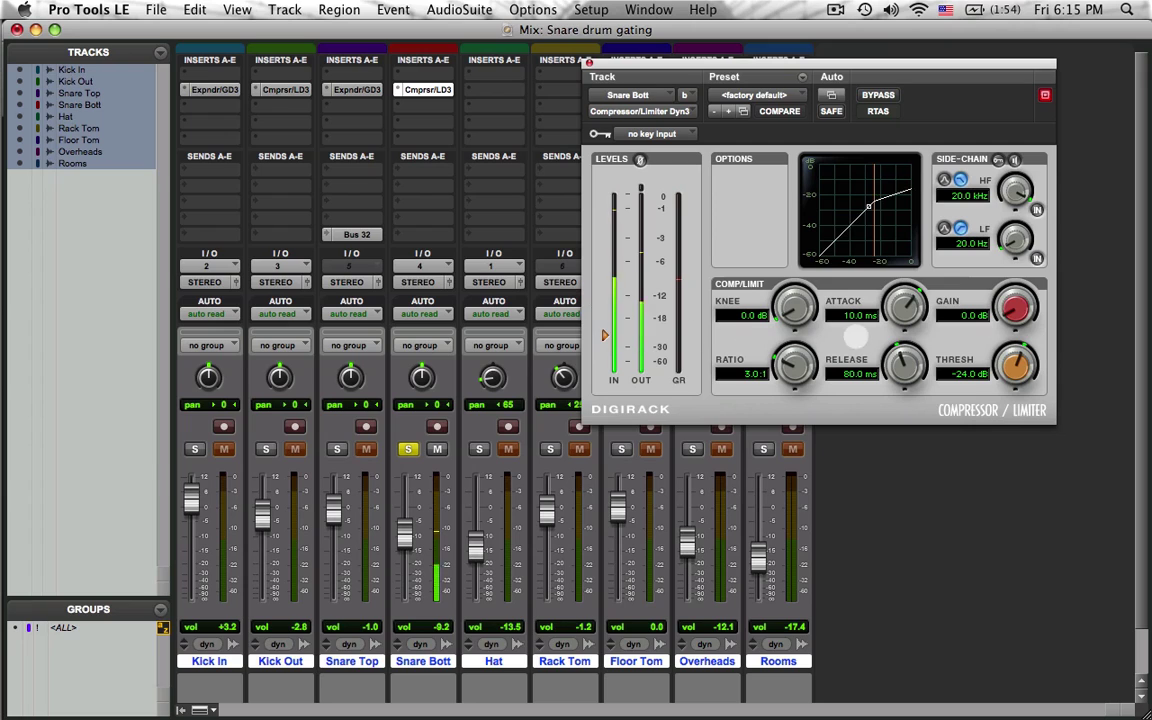
Step: Turn the compressor knobs to 10.0 us attack, −18.0 dB threshold, 8.4:1, 178.2 ms release, 4.8 dB gain
left_click_drag(856, 340, 831, 587)
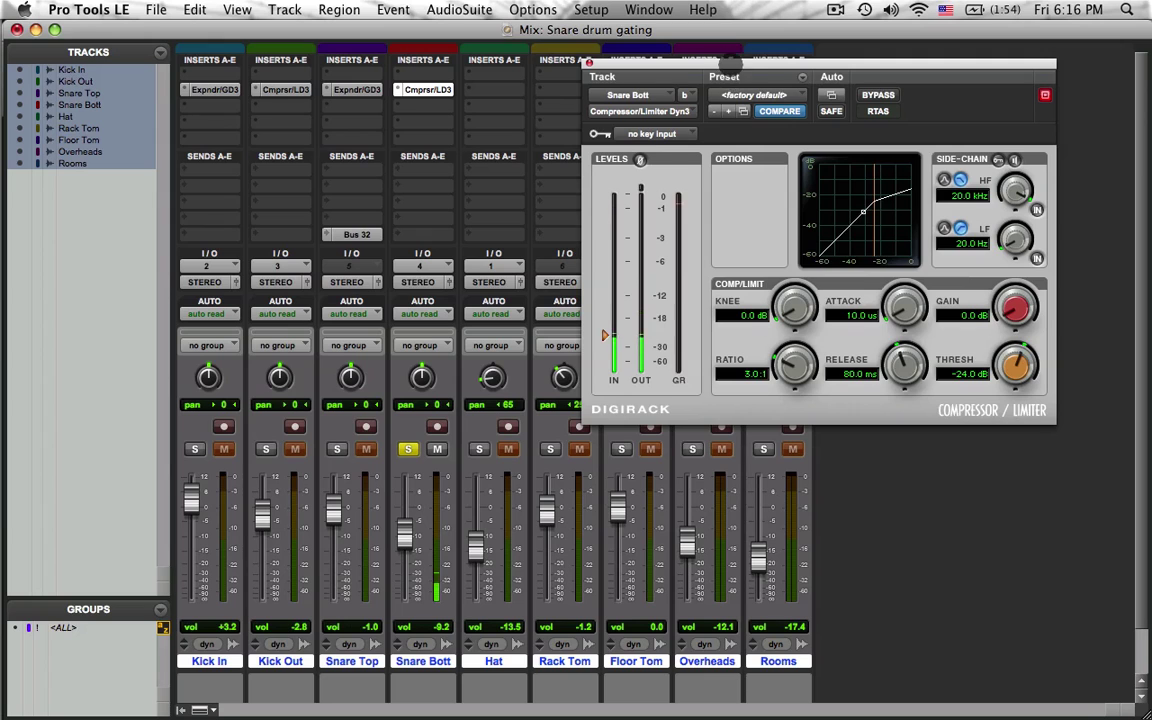
left_click_drag(733, 63, 641, 41)
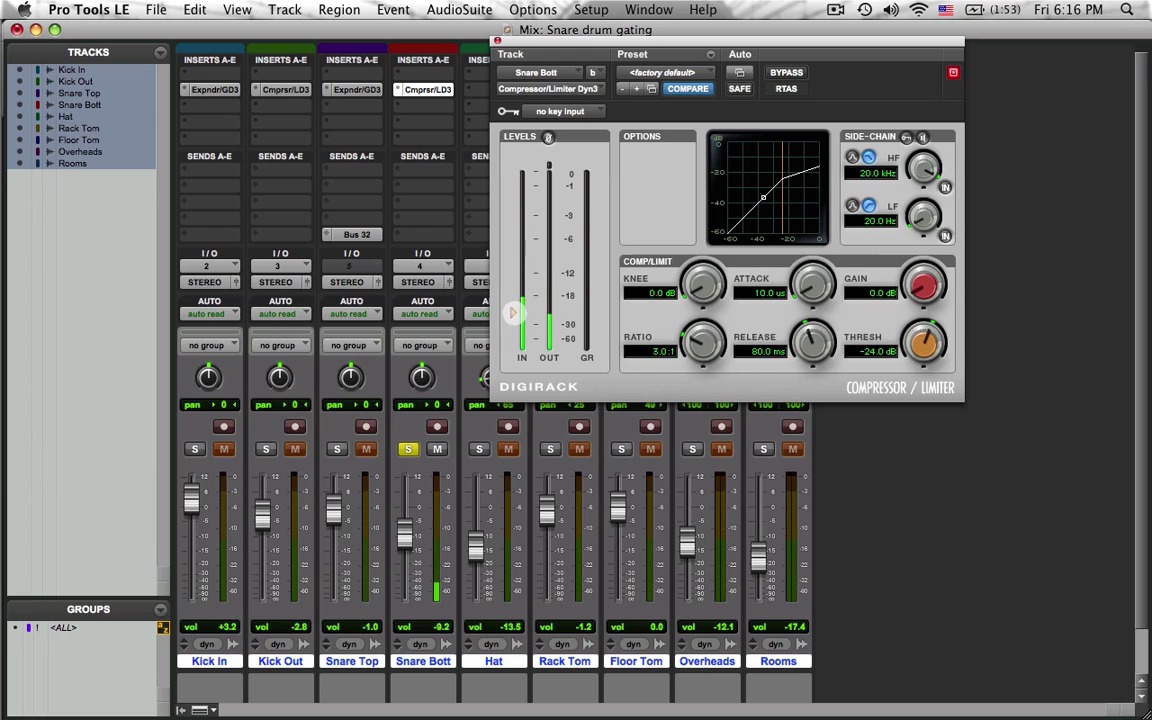
left_click_drag(512, 313, 512, 297)
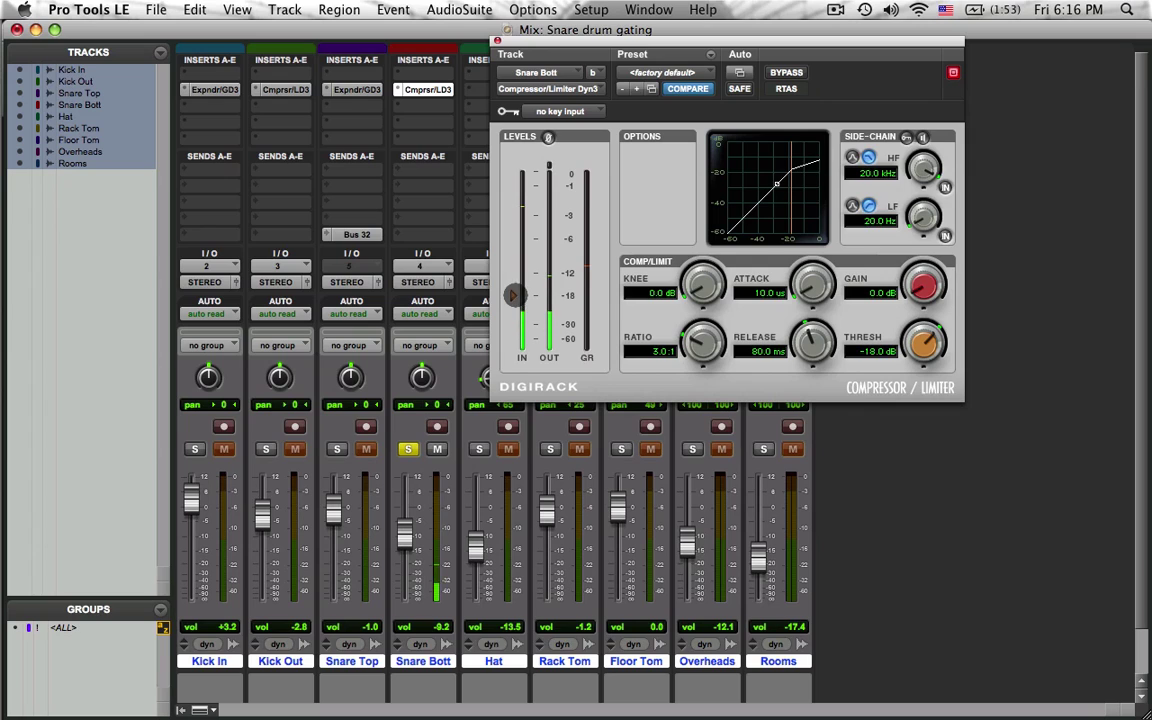
left_click_drag(703, 345, 691, 299)
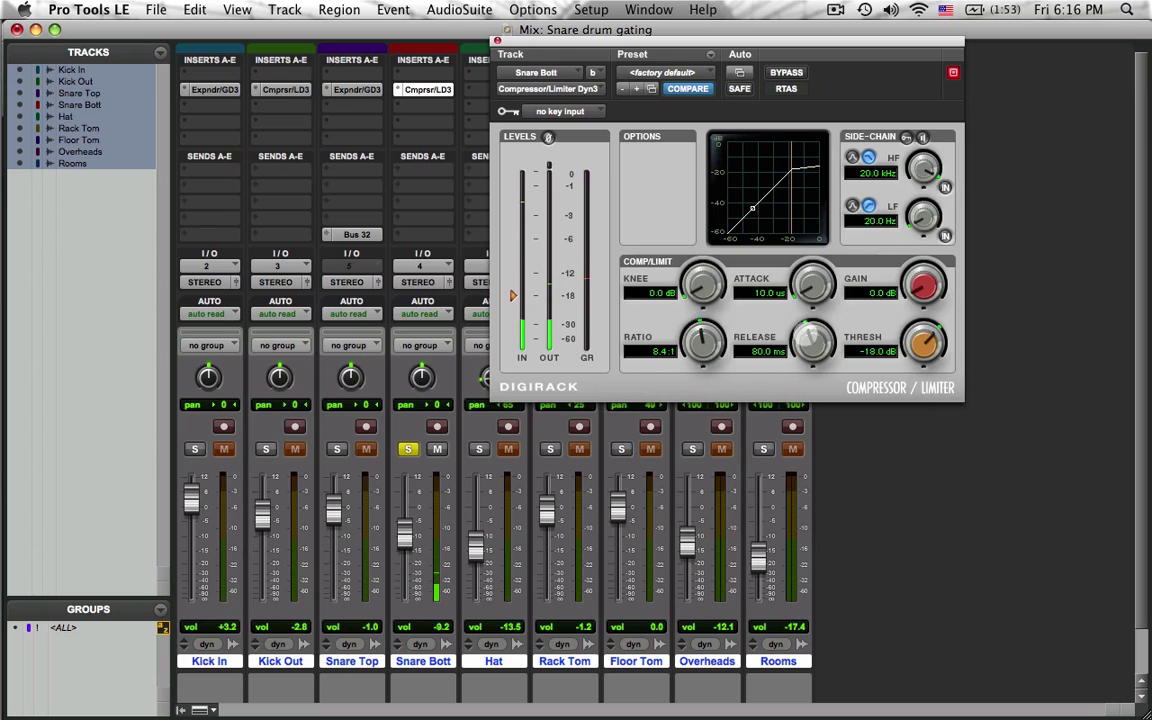
left_click_drag(812, 342, 804, 313)
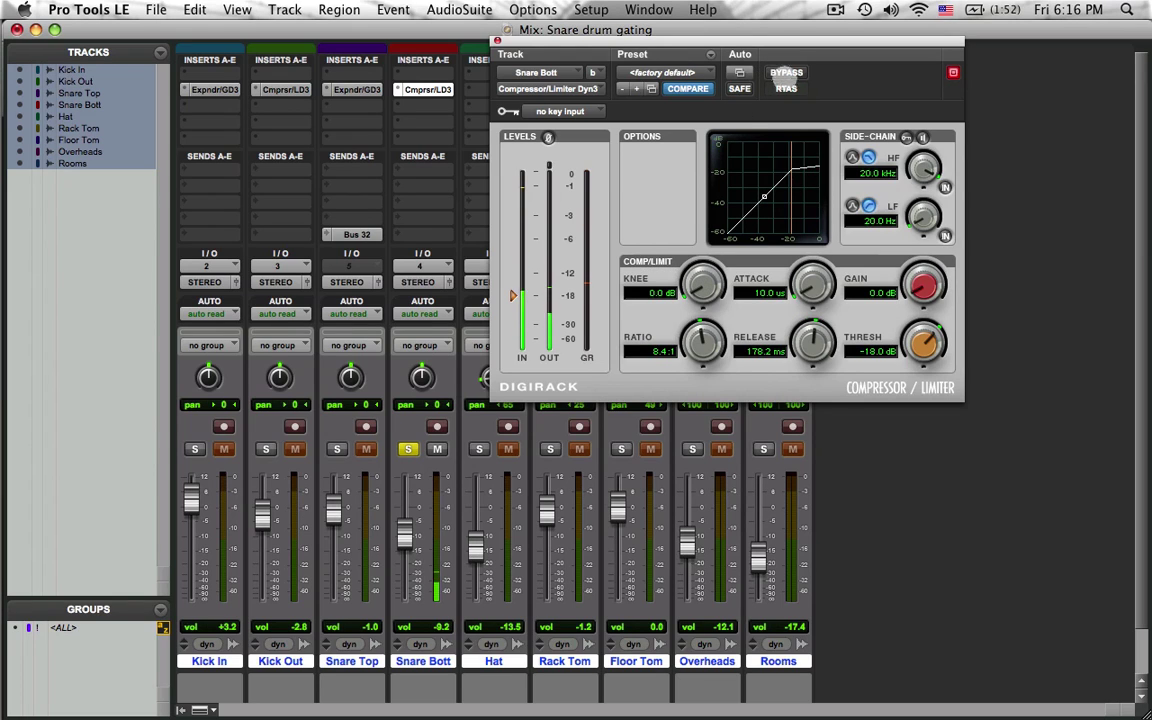
left_click_drag(922, 287, 922, 280)
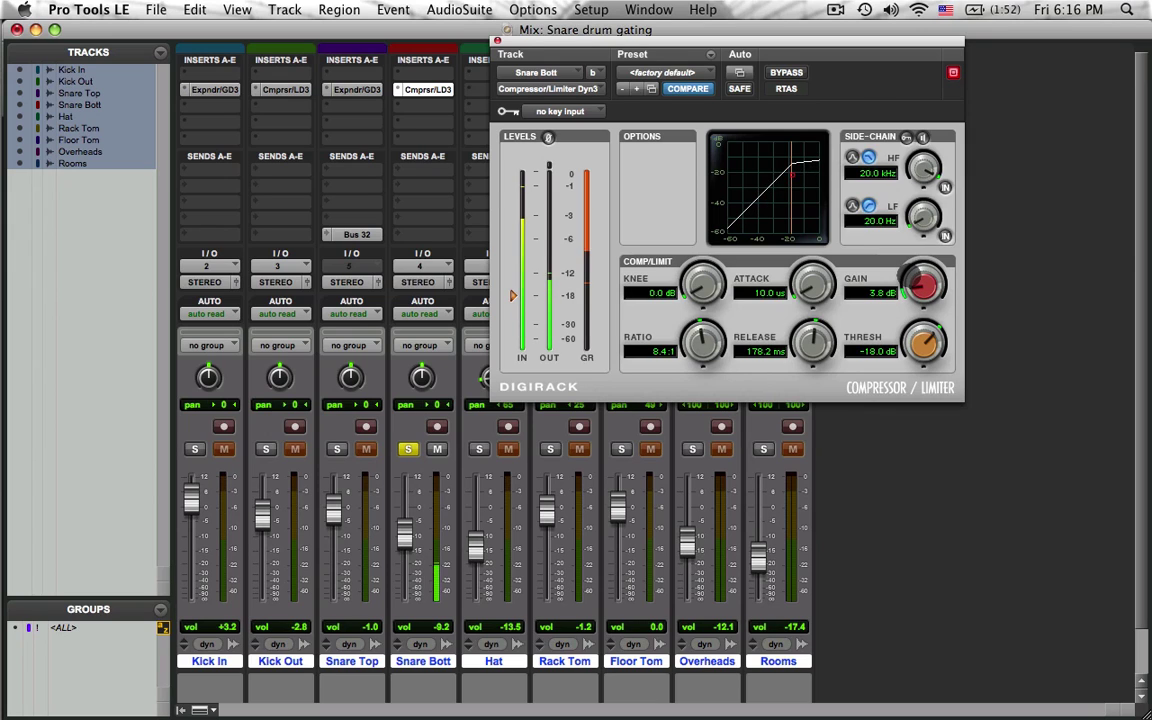
left_click_drag(922, 280, 922, 271)
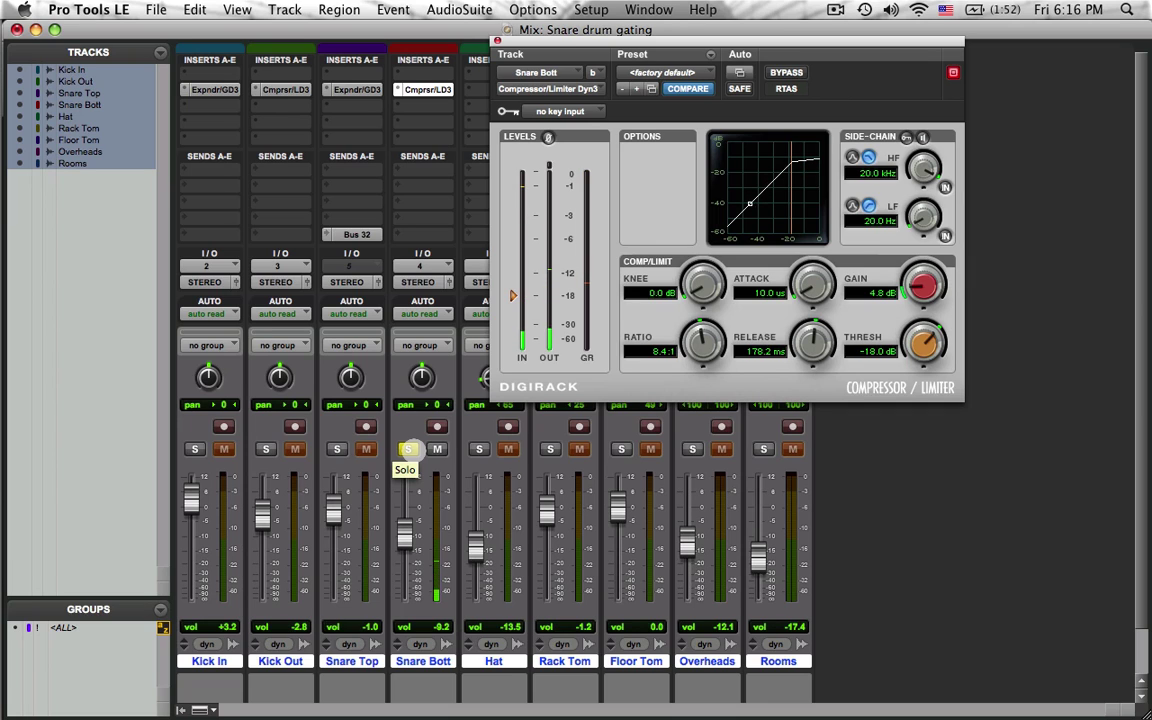
Step: Unsolo Snare Bott, bring its fader to −6.2 dB, close the compressor, and solo it again
left_click(407, 449)
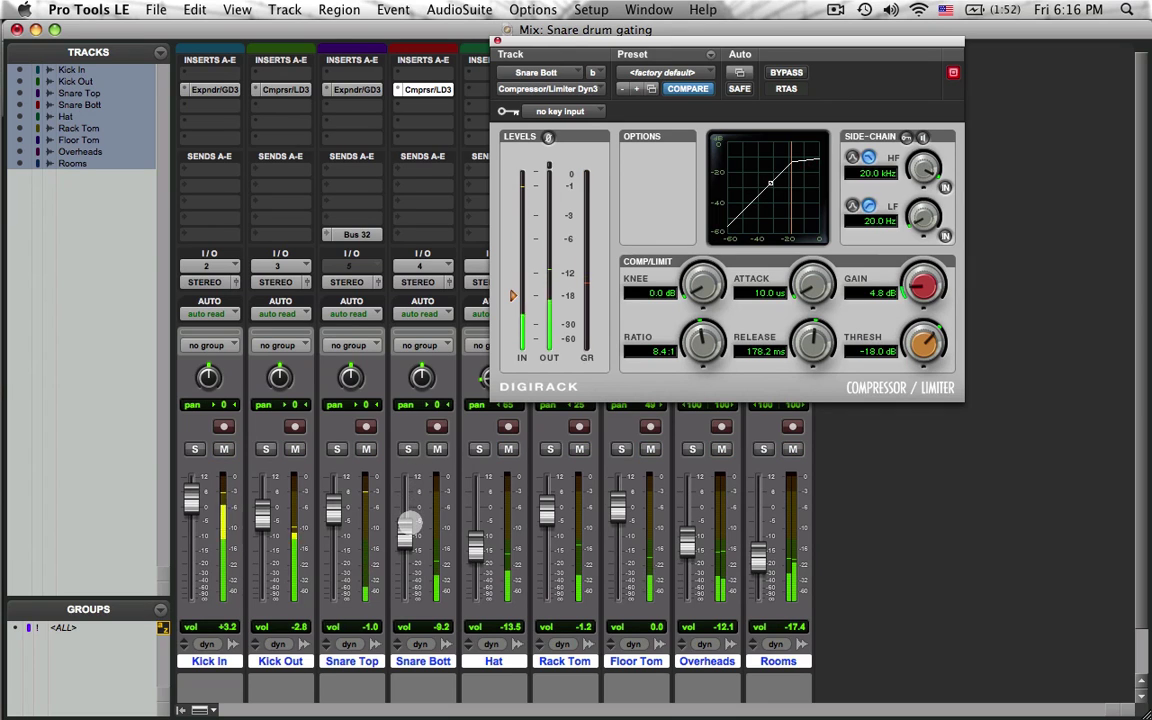
left_click_drag(410, 522, 408, 522)
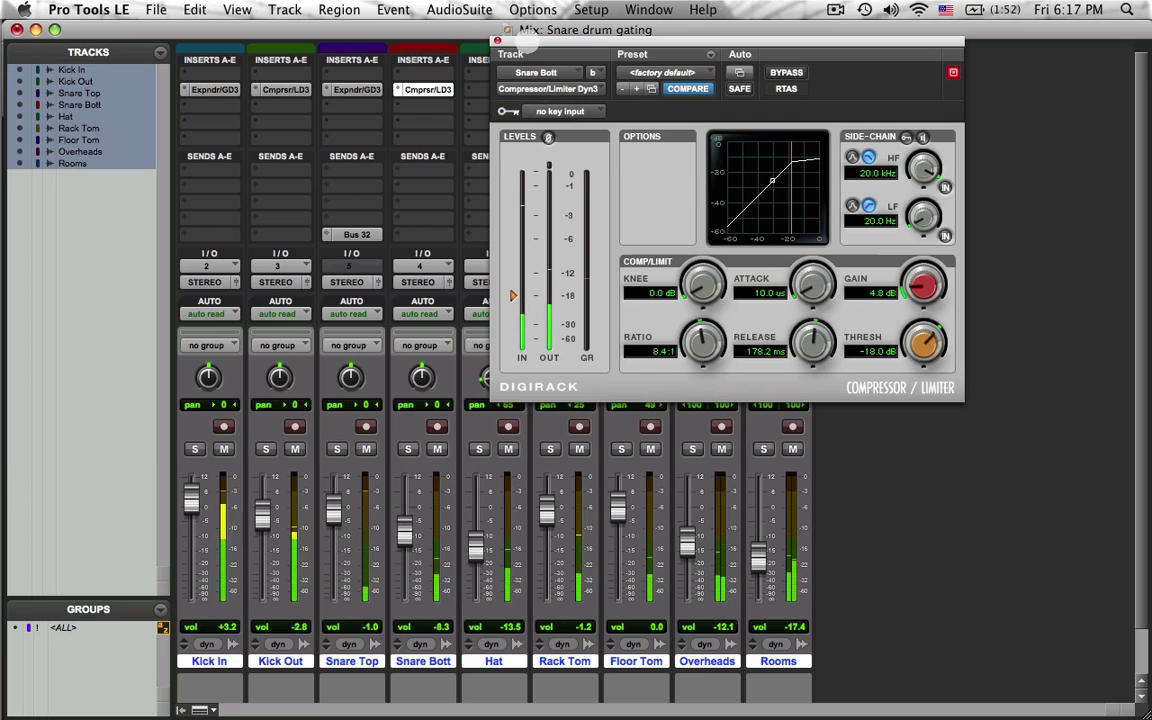
left_click(497, 41)
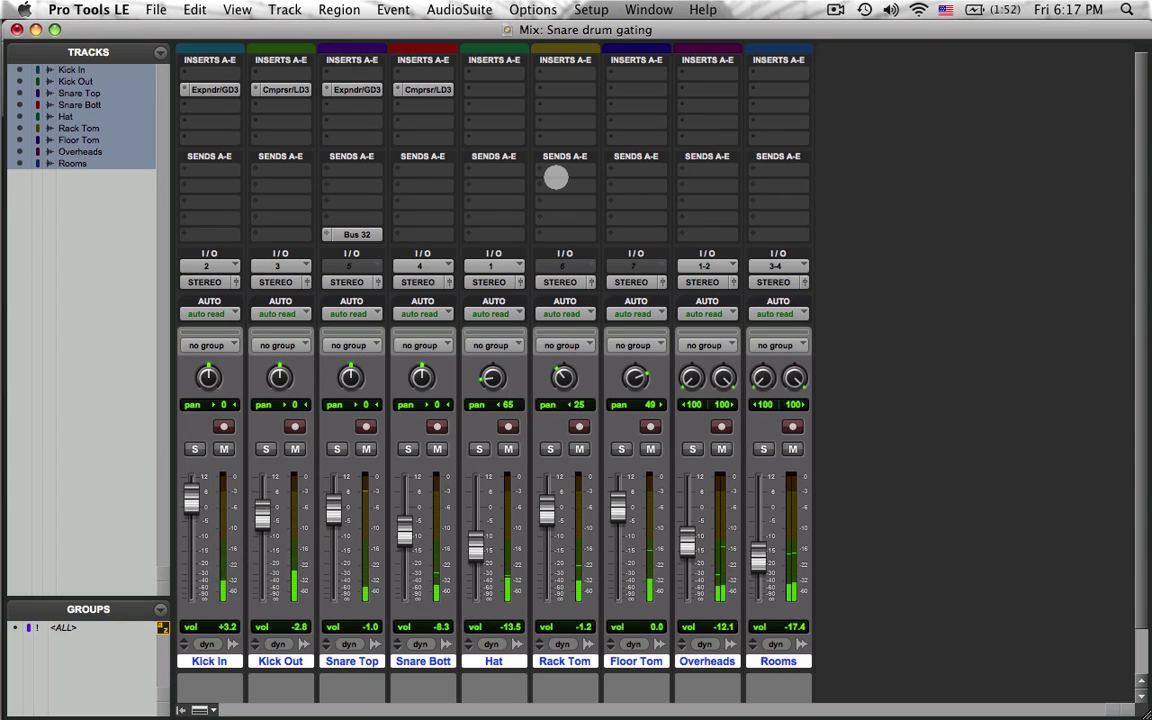
left_click_drag(406, 528, 406, 521)
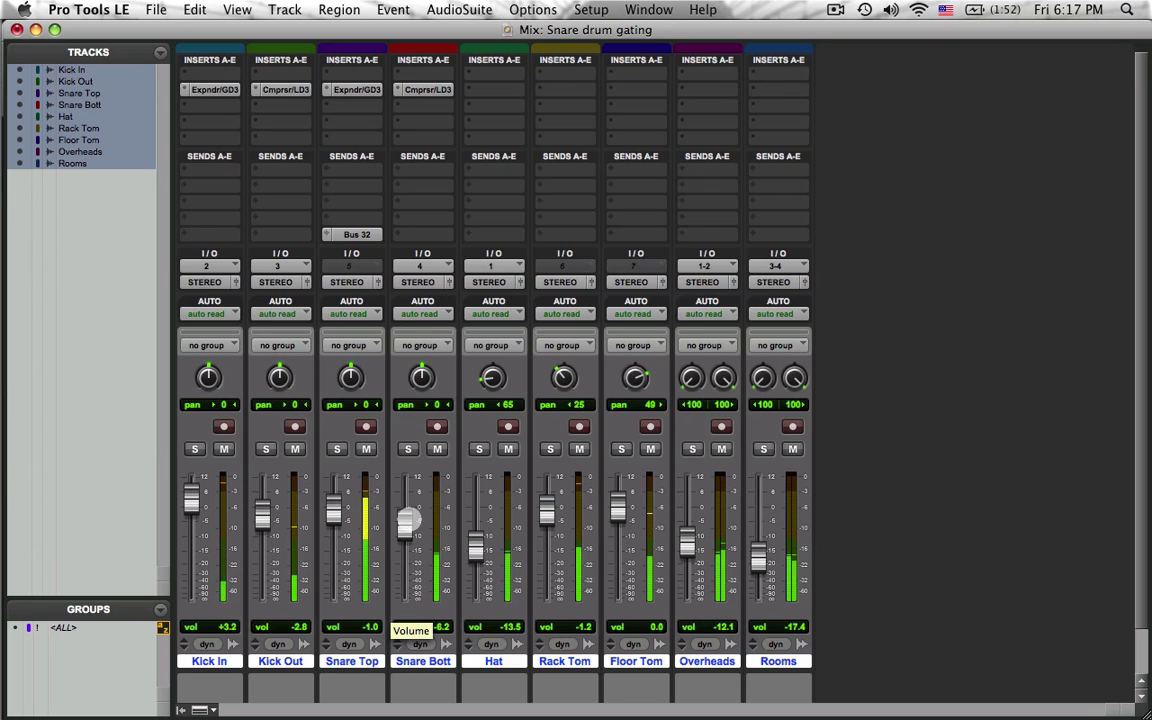
left_click(407, 450)
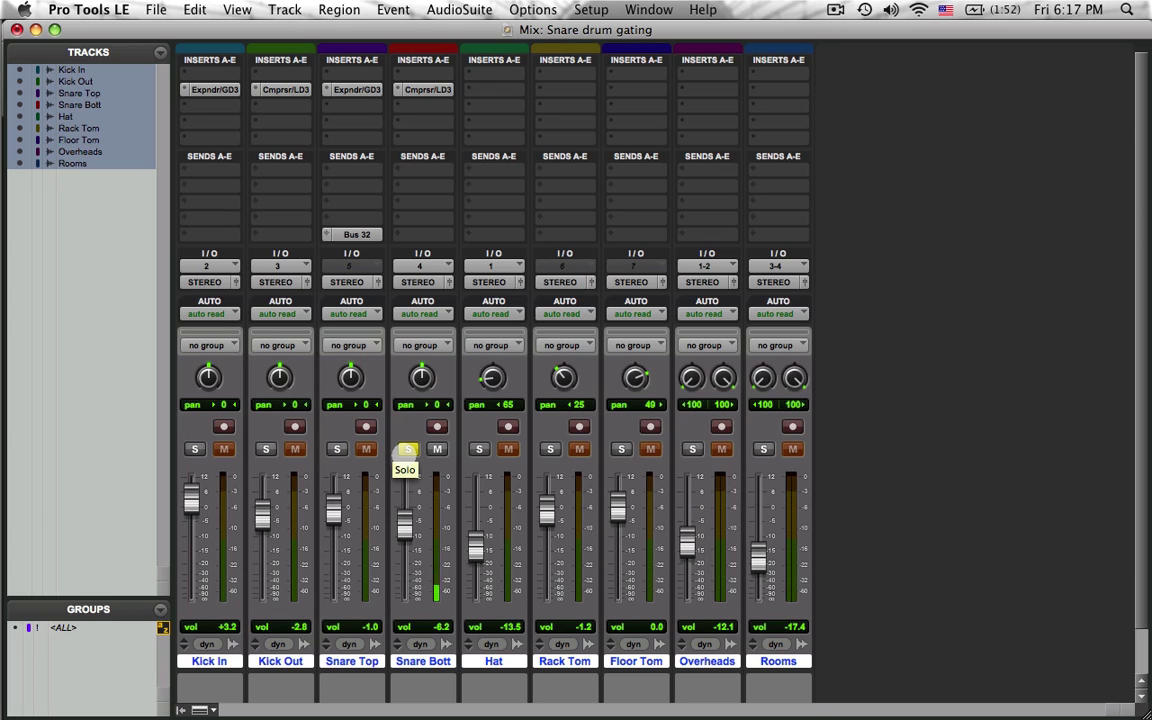
Step: Insert a Compressor/Limiter Dyn 3 (mono) on Snare Bott's next empty insert slot
left_click(397, 106)
mouse_move(411, 134)
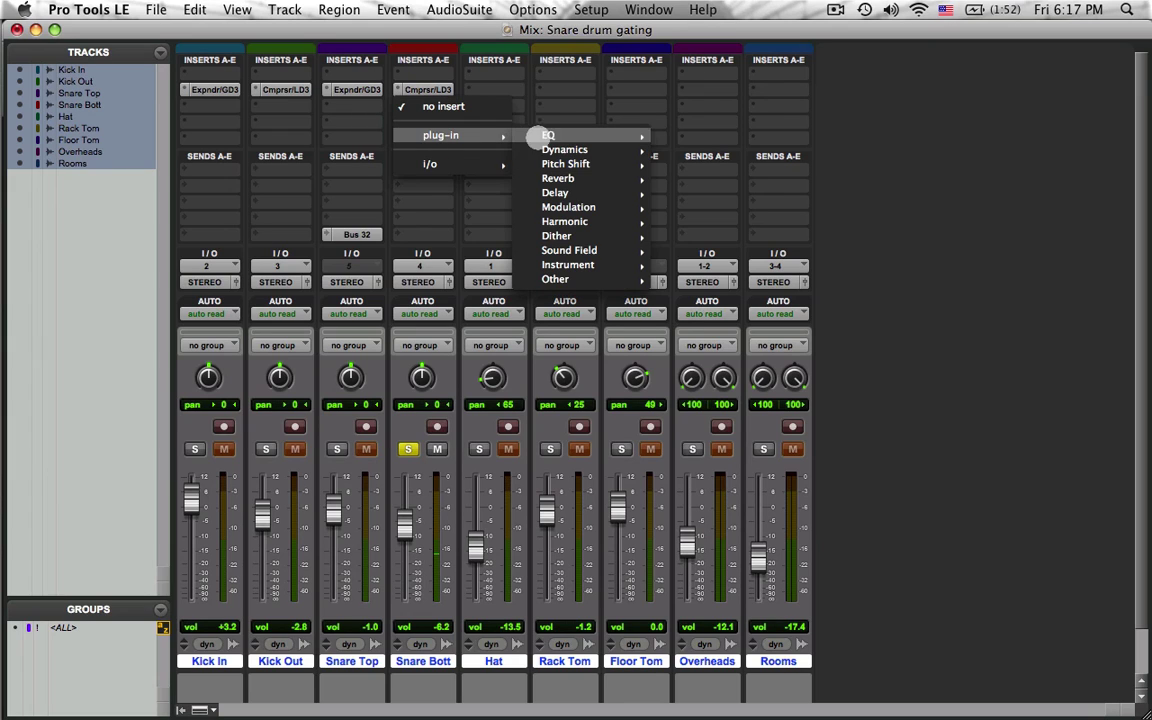
mouse_move(547, 146)
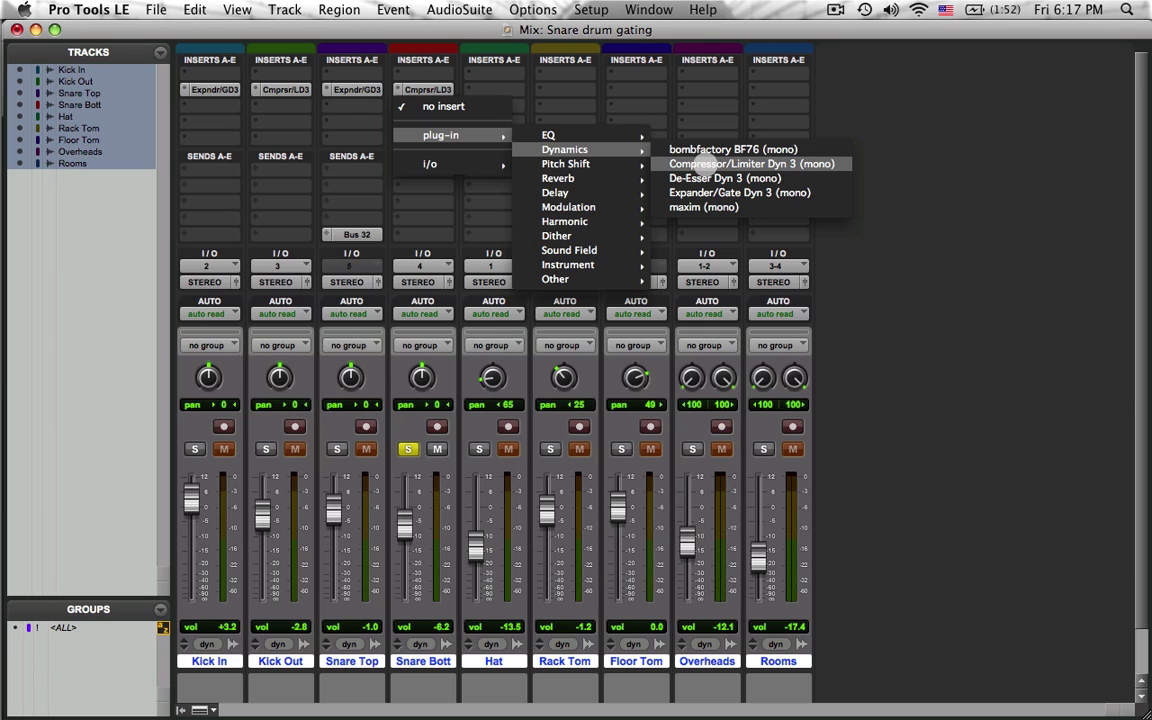
left_click(686, 164)
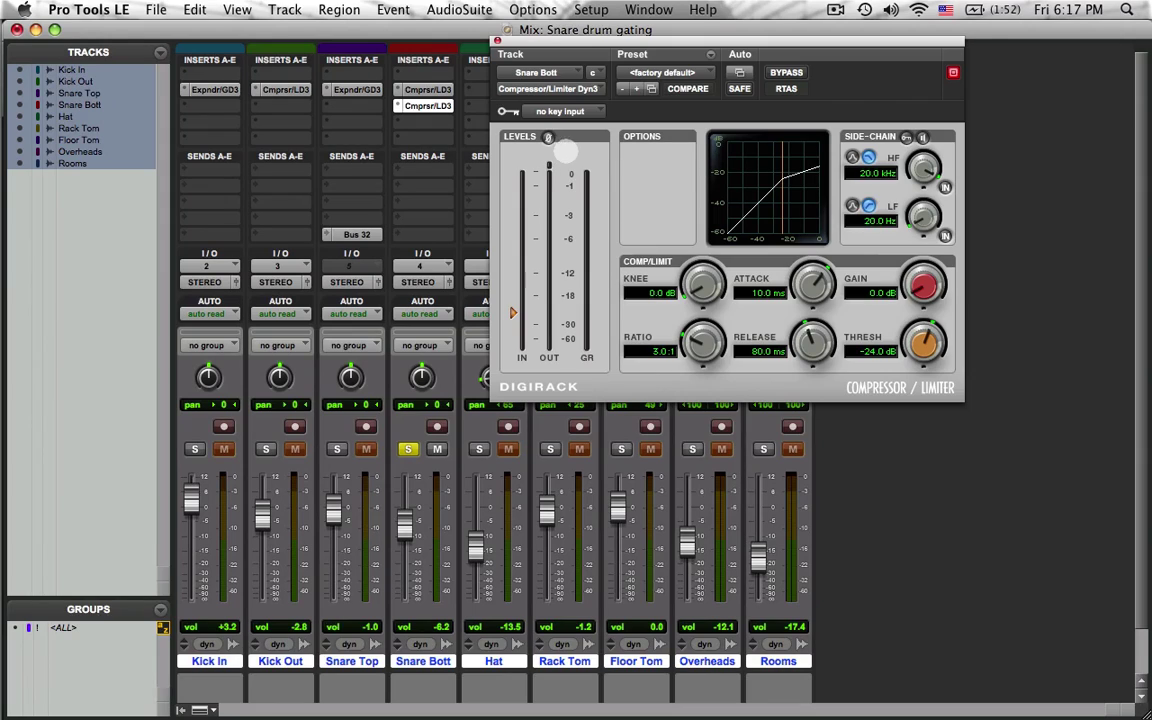
left_click(185, 231)
mouse_move(196, 267)
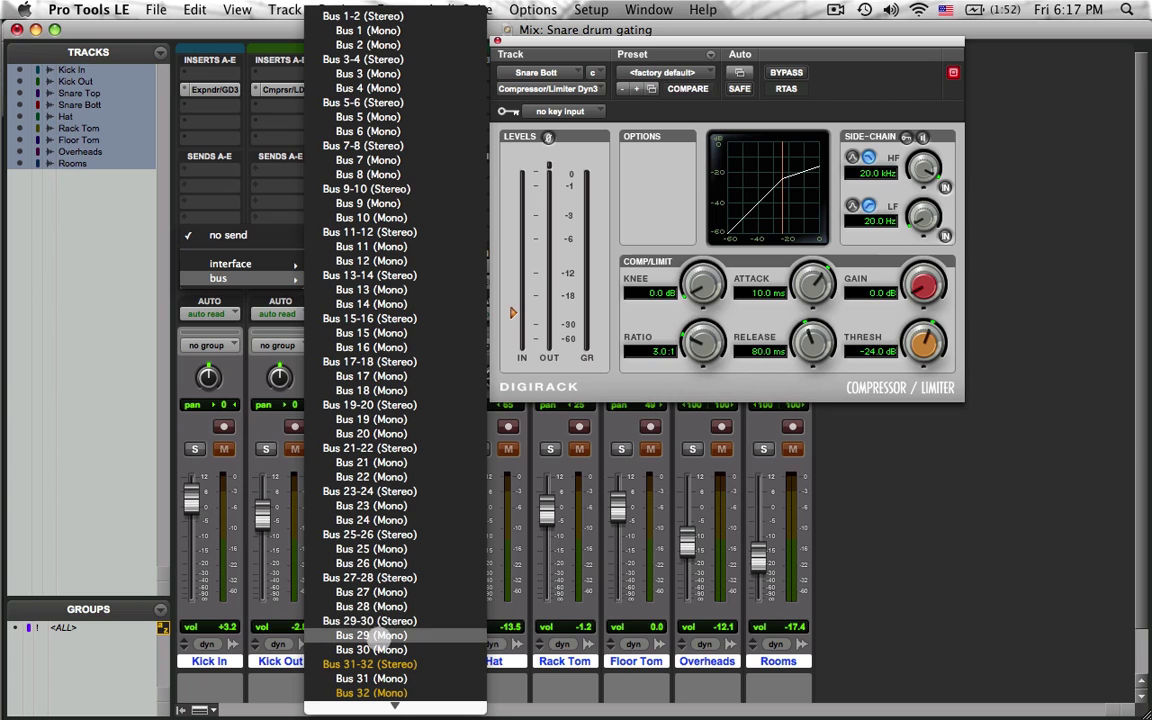
Step: Route Kick In's send to Bus 31 (Mono) at −1.0 dB, pre-fader
left_click(375, 679)
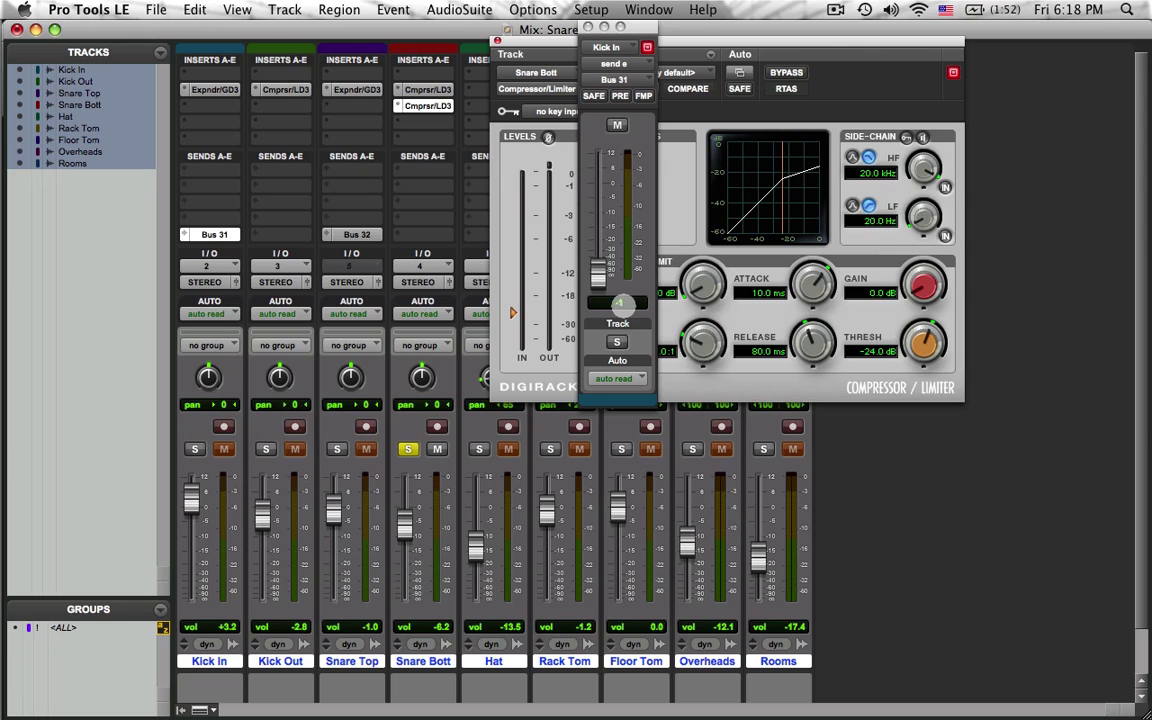
key("Return")
left_click(620, 96)
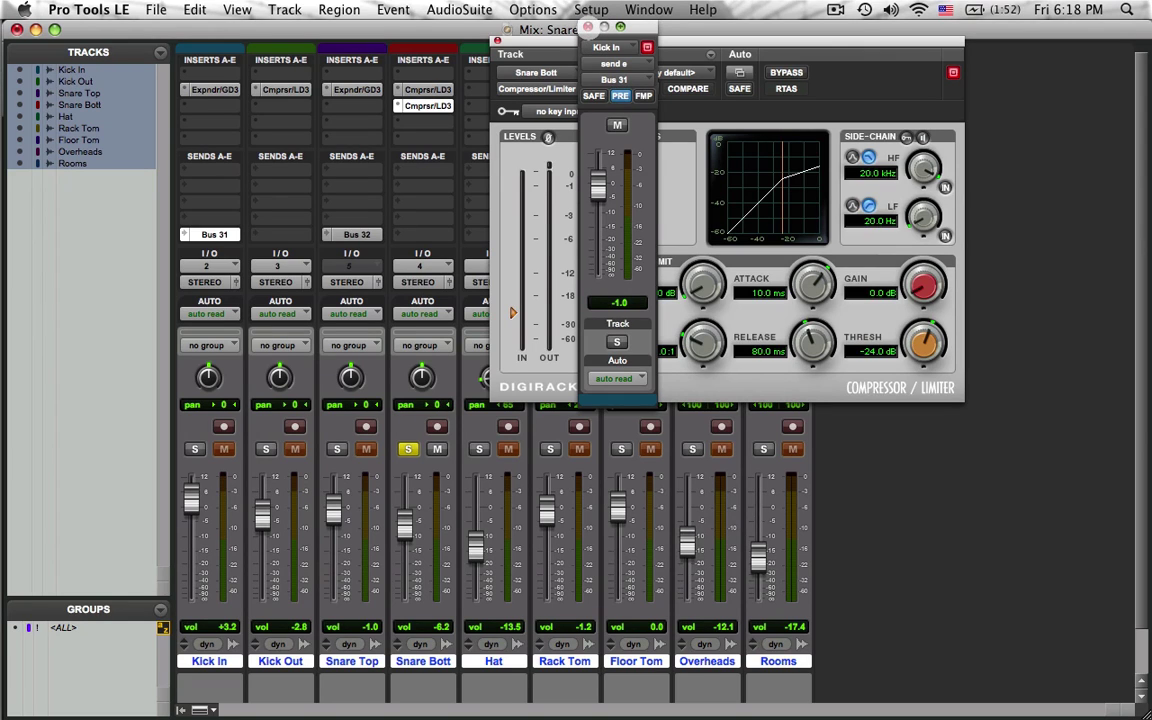
left_click(588, 27)
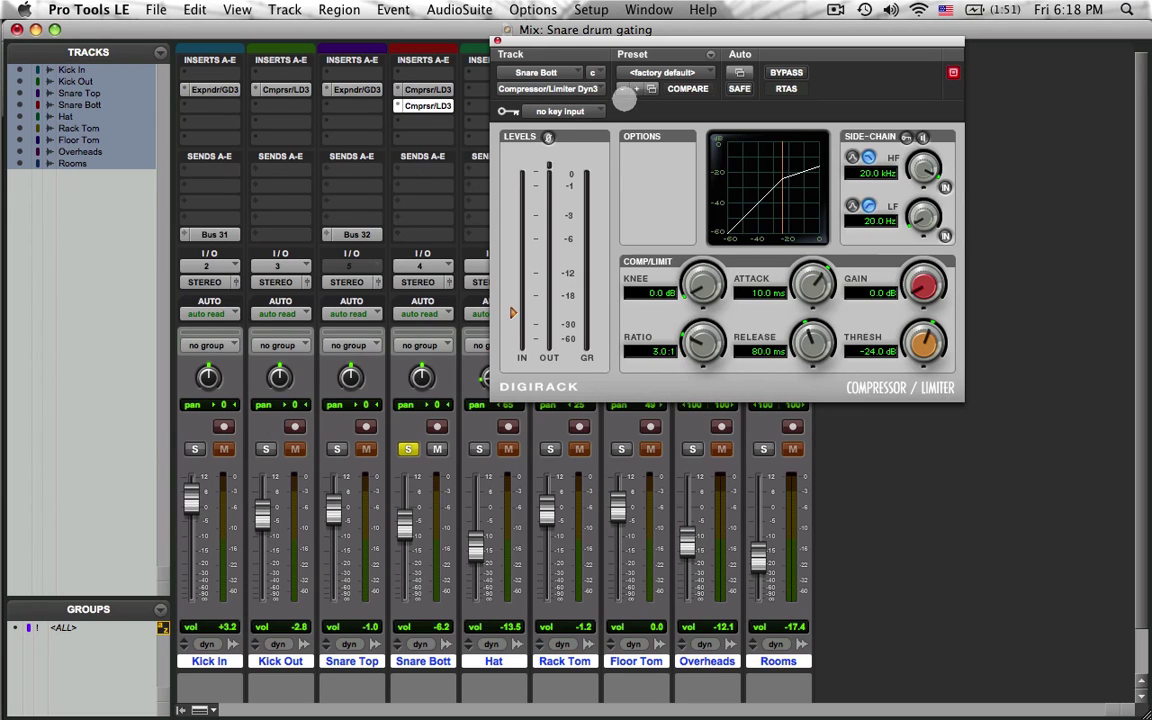
Step: Set the second compressor's key input to Bus 31 (Mono) and enable the external side-chain
left_click(598, 111)
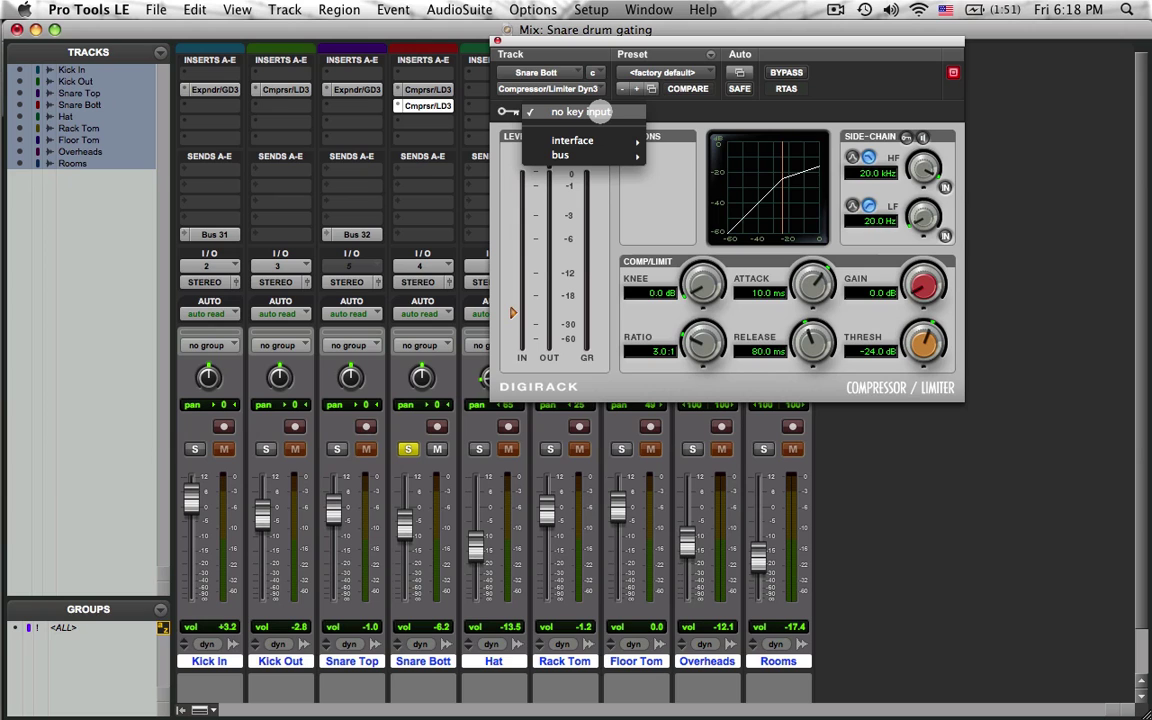
mouse_move(598, 155)
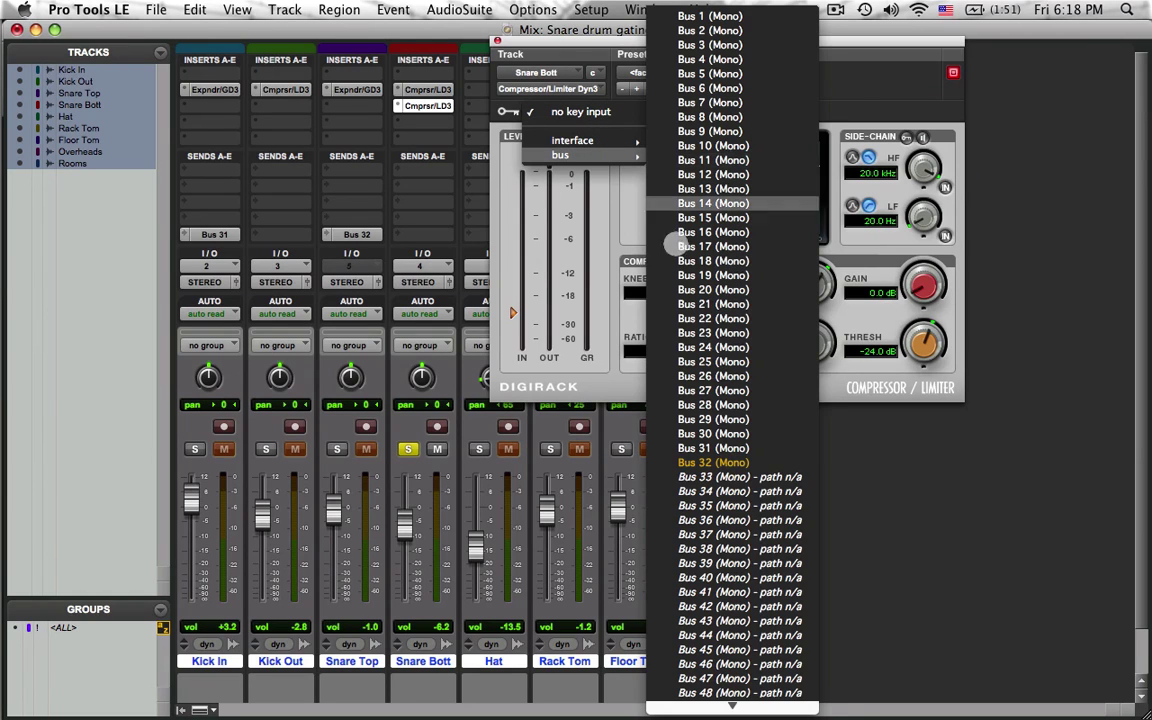
left_click(734, 448)
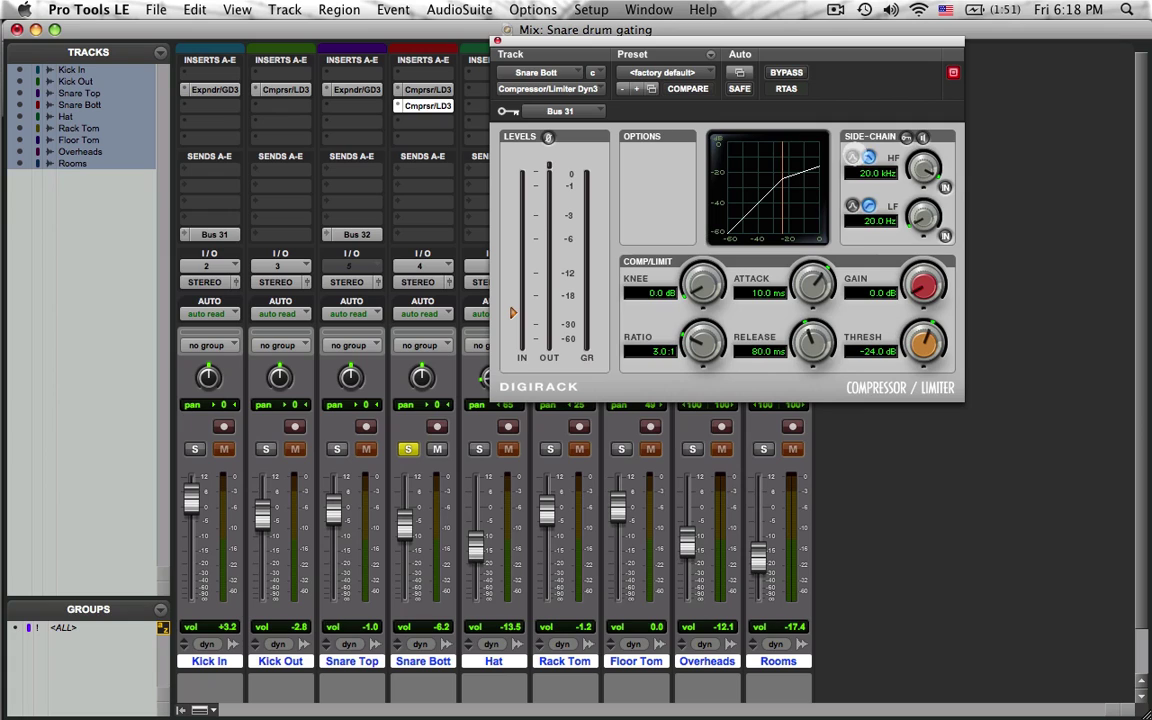
left_click(906, 137)
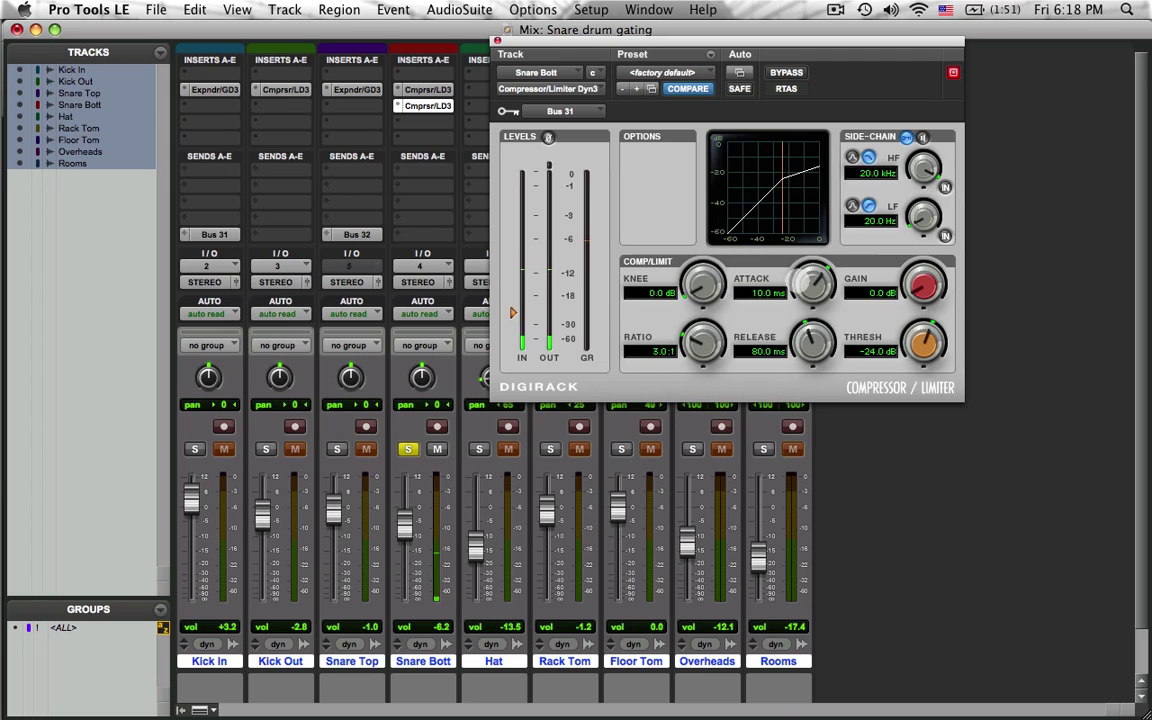
Step: Give the keyed compressor 10.0 us attack, −28.5 dB threshold and 396.9 ms release
left_click_drag(813, 283, 813, 340)
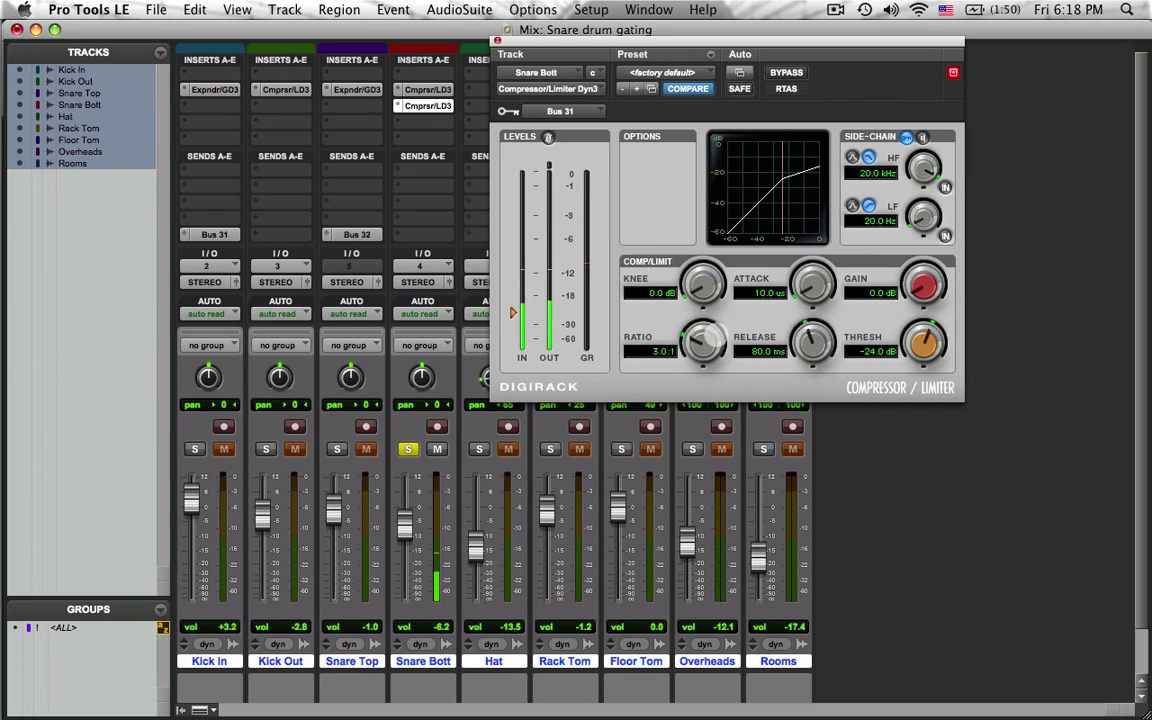
left_click_drag(512, 311, 512, 320)
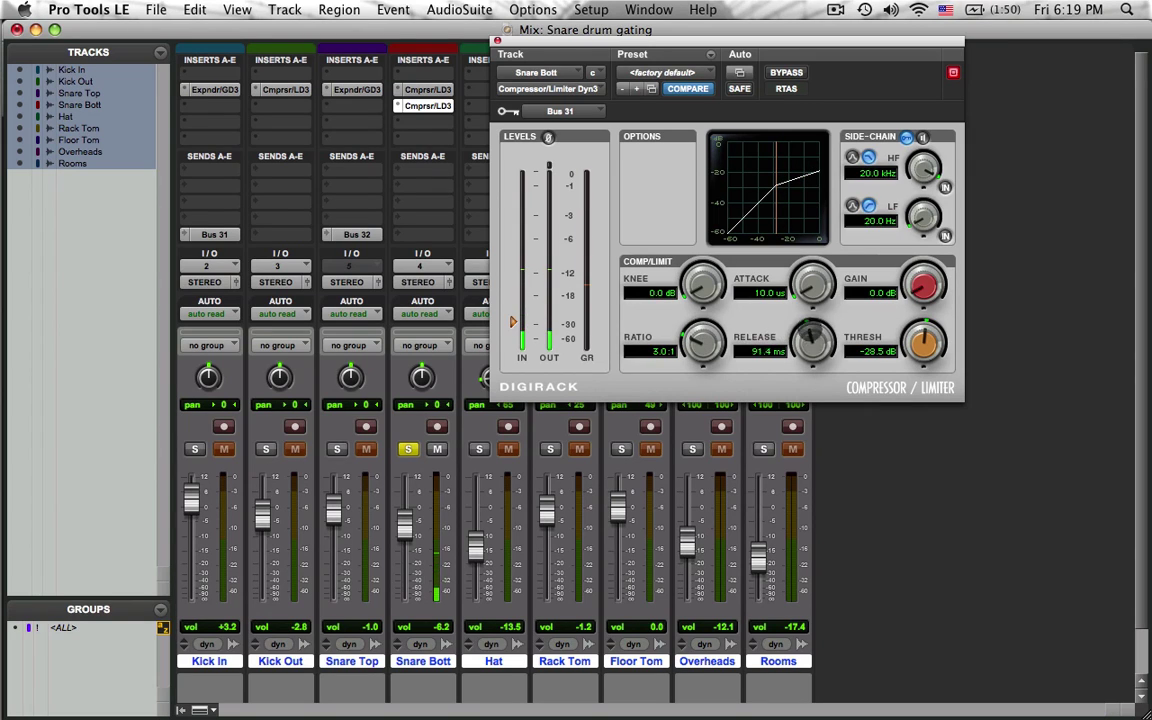
mouse_move(813, 340)
left_mouse_down()
mouse_move(808, 257)
mouse_move(812, 334)
left_mouse_up()
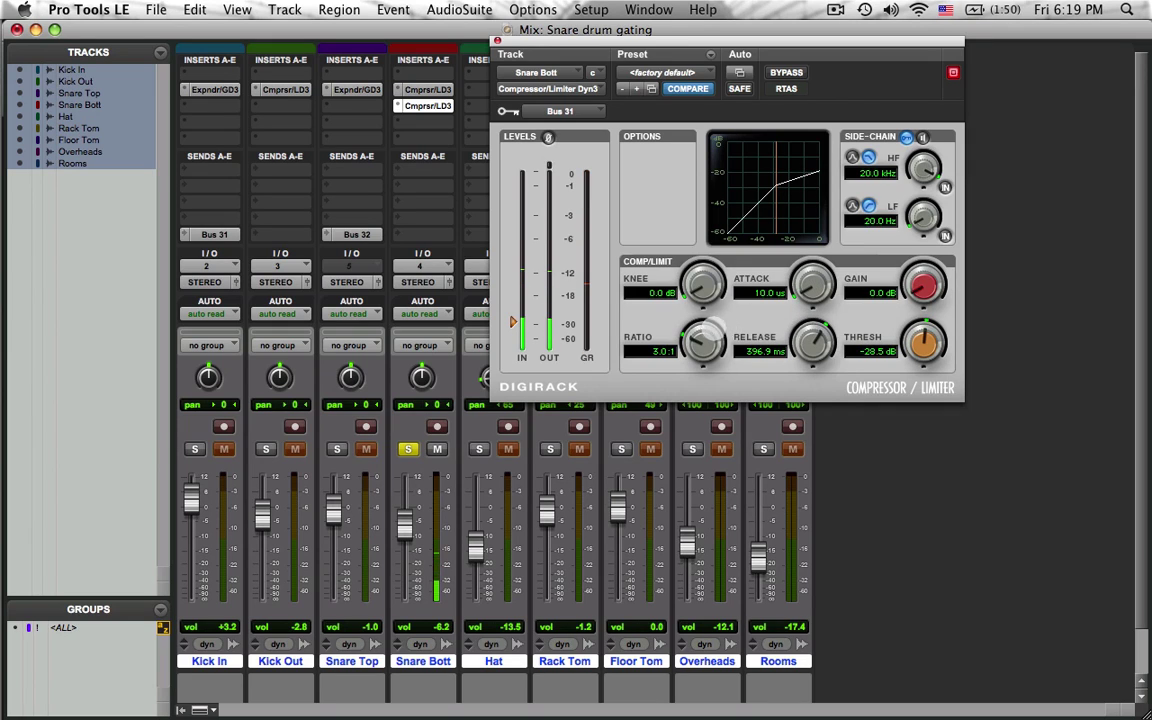
left_click(703, 341)
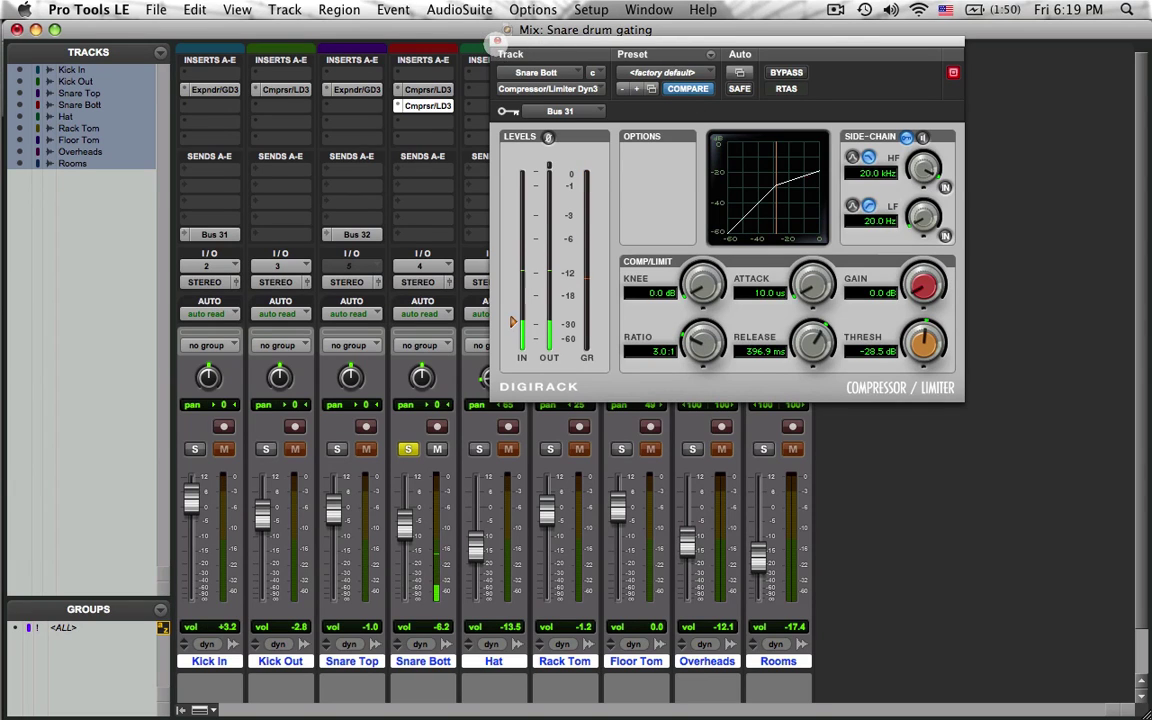
Step: Bypass the keyed compressor to compare, then re-enable it
left_click(781, 72)
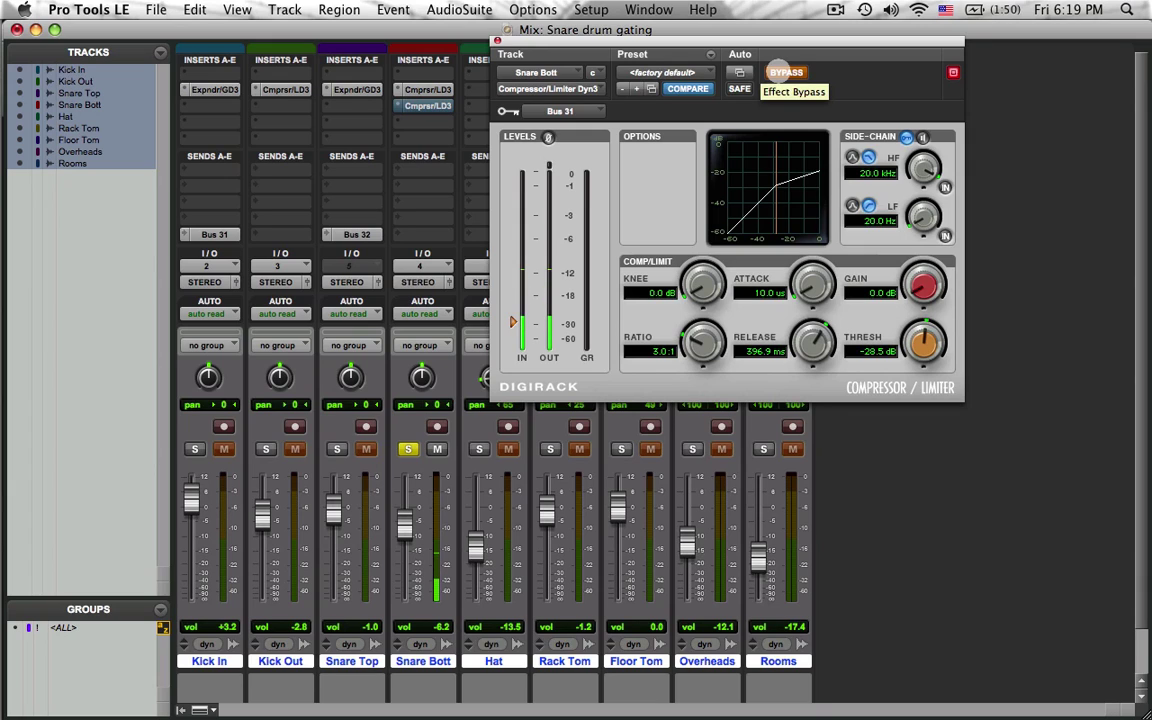
left_click(779, 72)
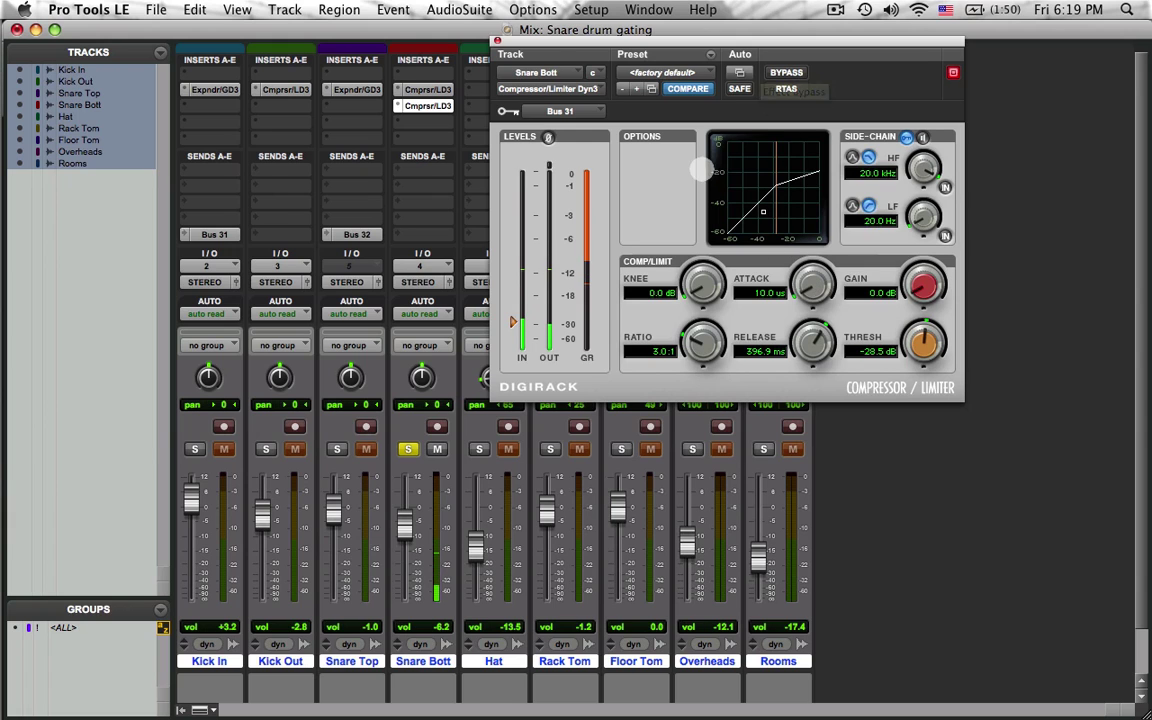
Step: Close the compressor, unsolo Snare Bott and trim its fader to −6.4 dB
left_click(497, 40)
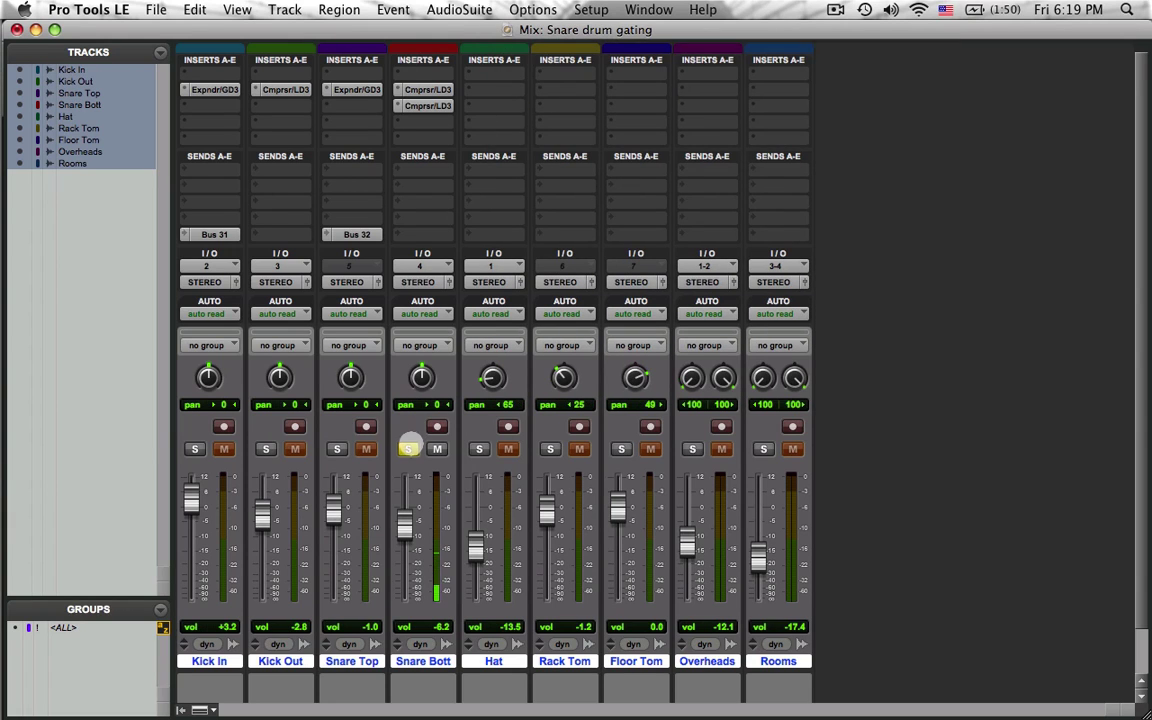
left_click(409, 447)
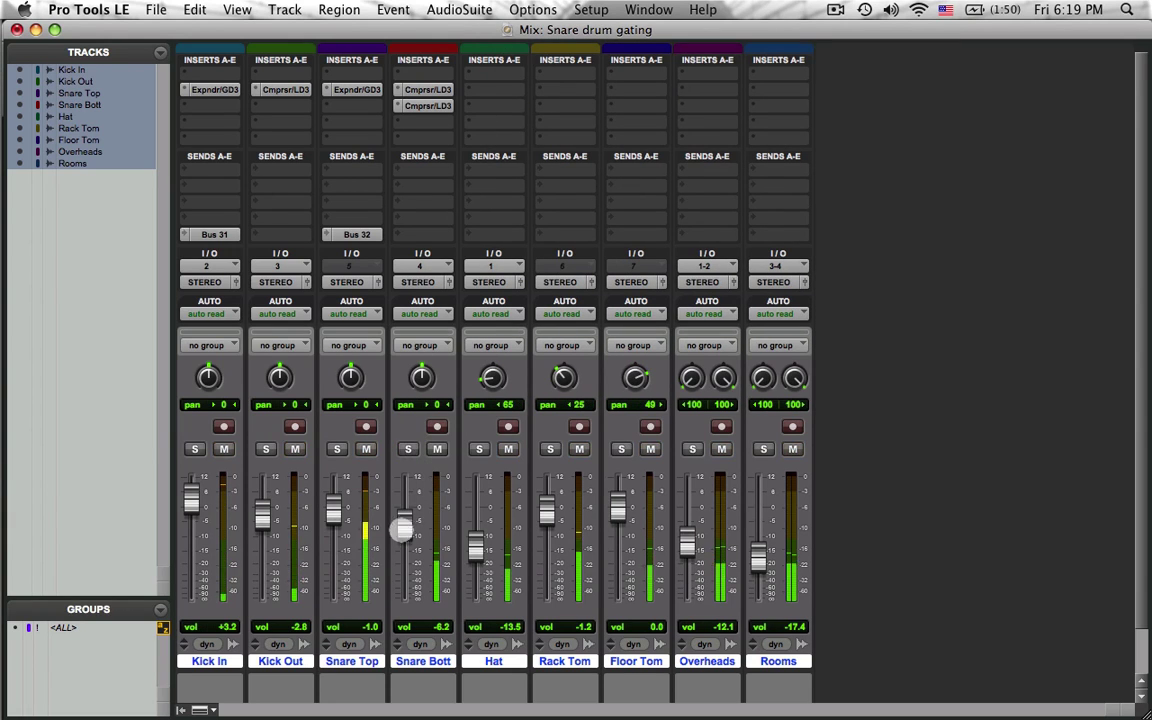
left_click_drag(402, 528, 404, 513)
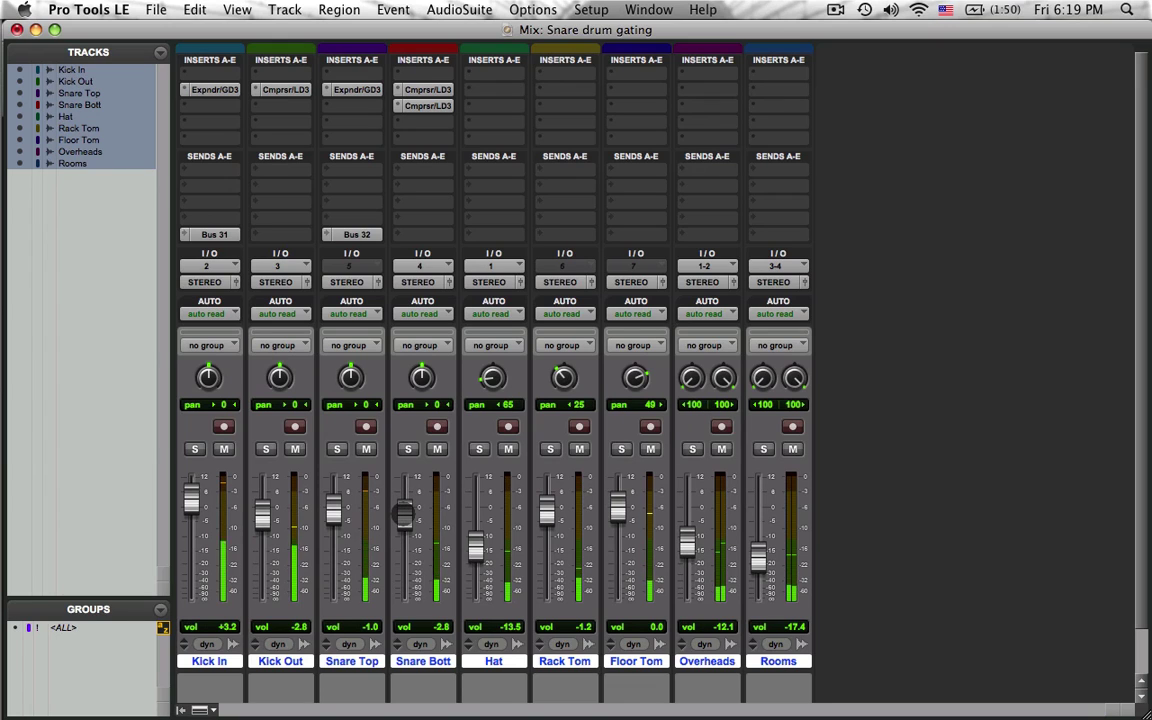
left_click_drag(404, 513, 404, 517)
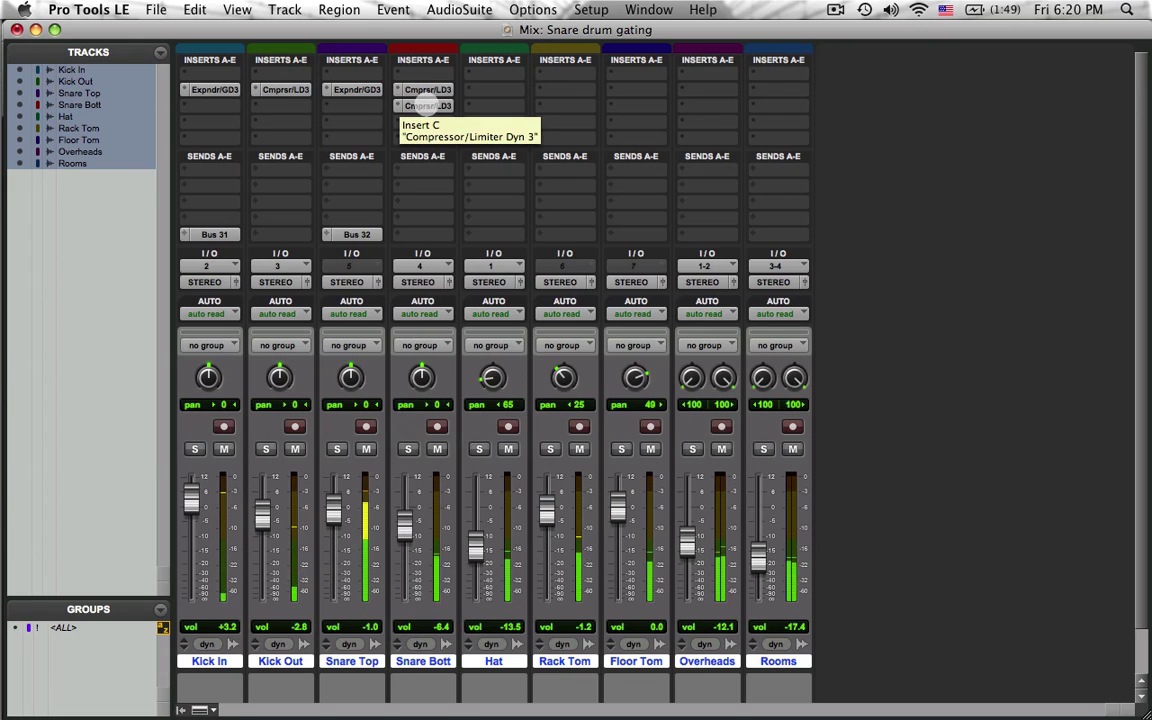
Step: Reopen Snare Bott's keyed second Cmprsr and raise its threshold from -28.5 to -19.1 dB
left_click(425, 104)
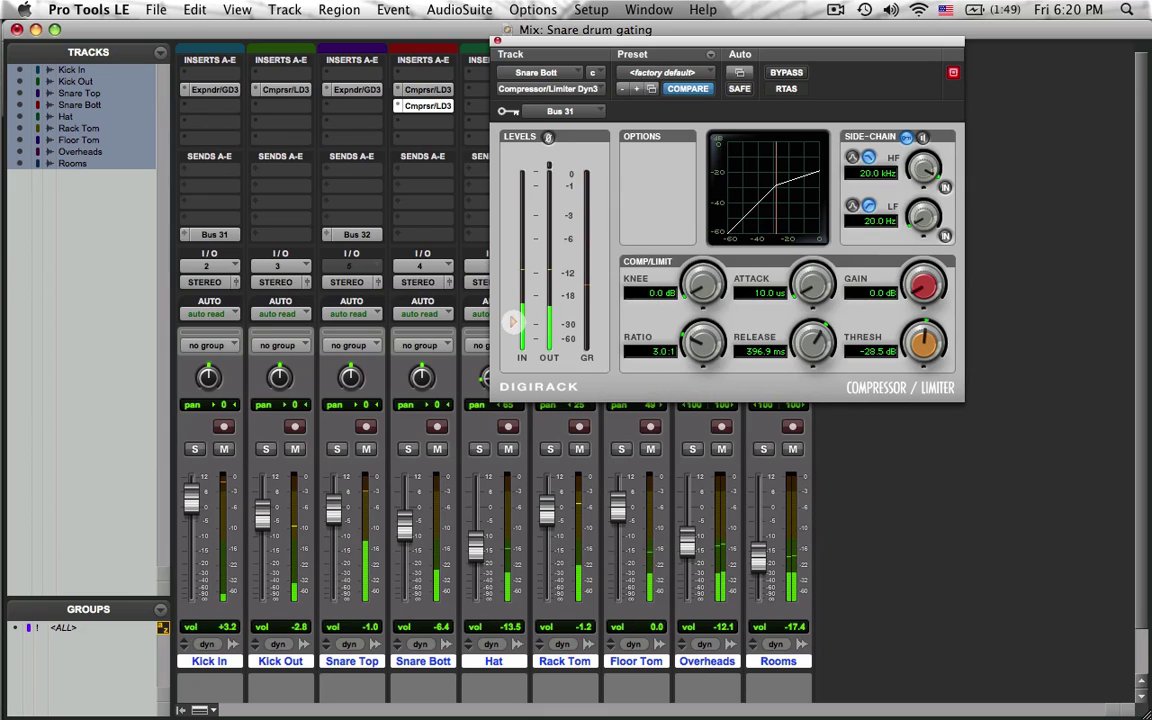
left_click_drag(512, 320, 512, 300)
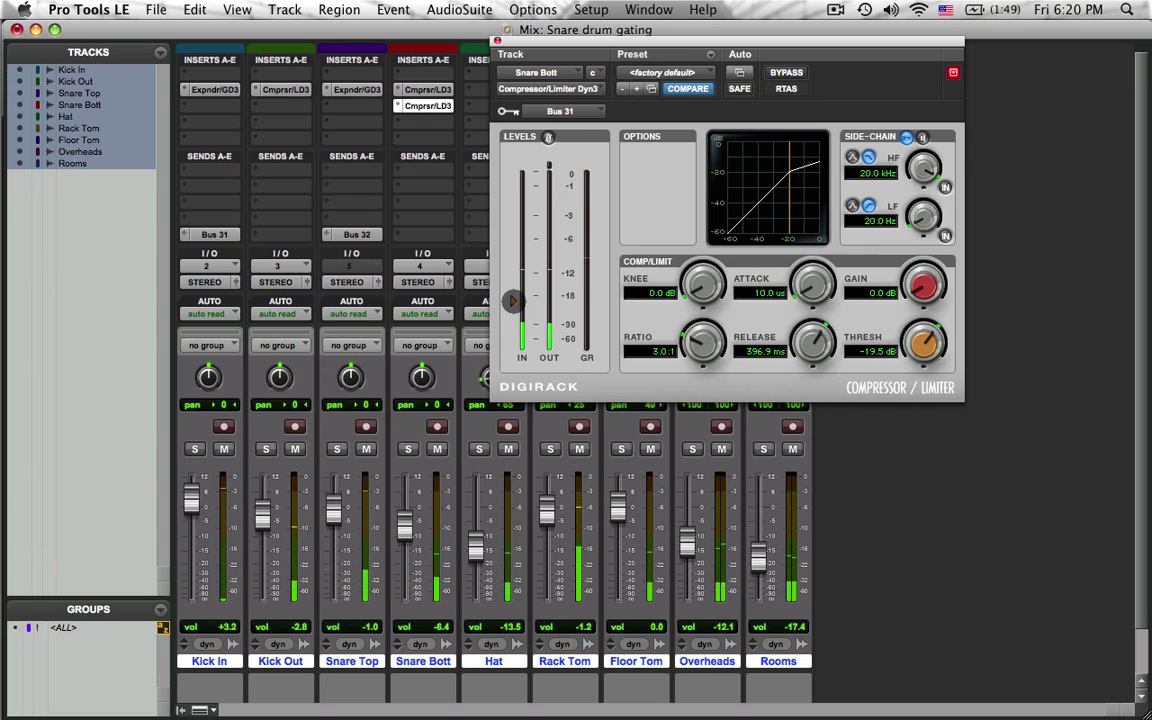
left_click_drag(512, 300, 512, 299)
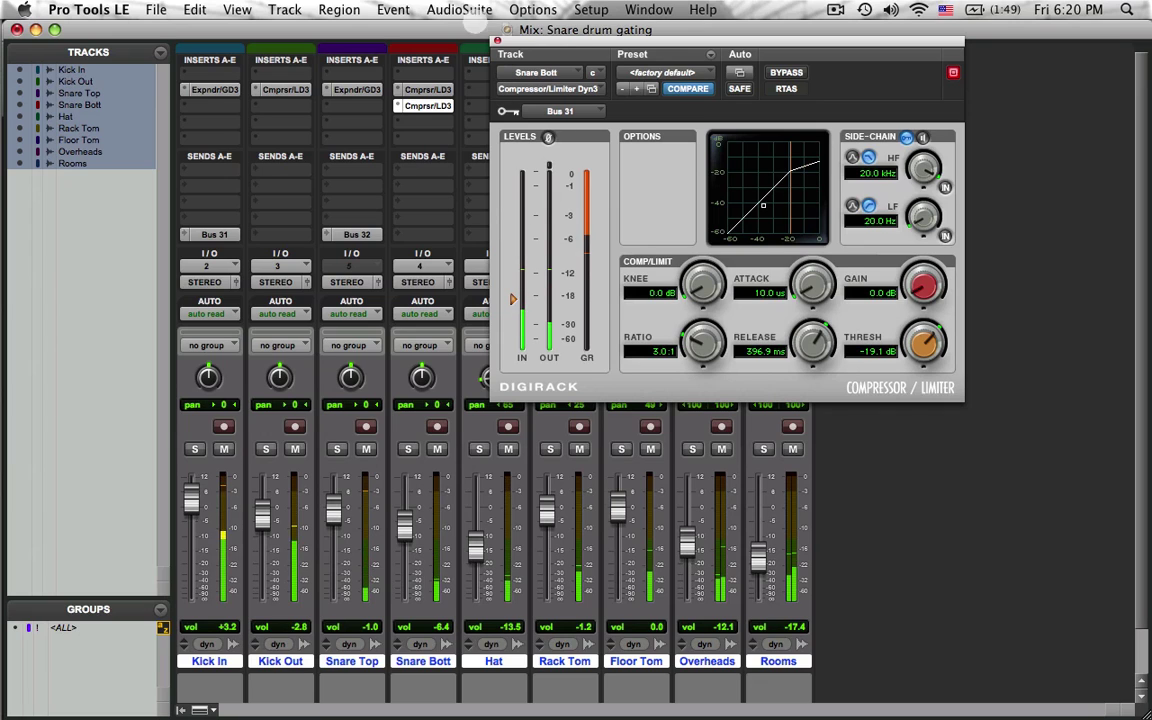
left_click(497, 40)
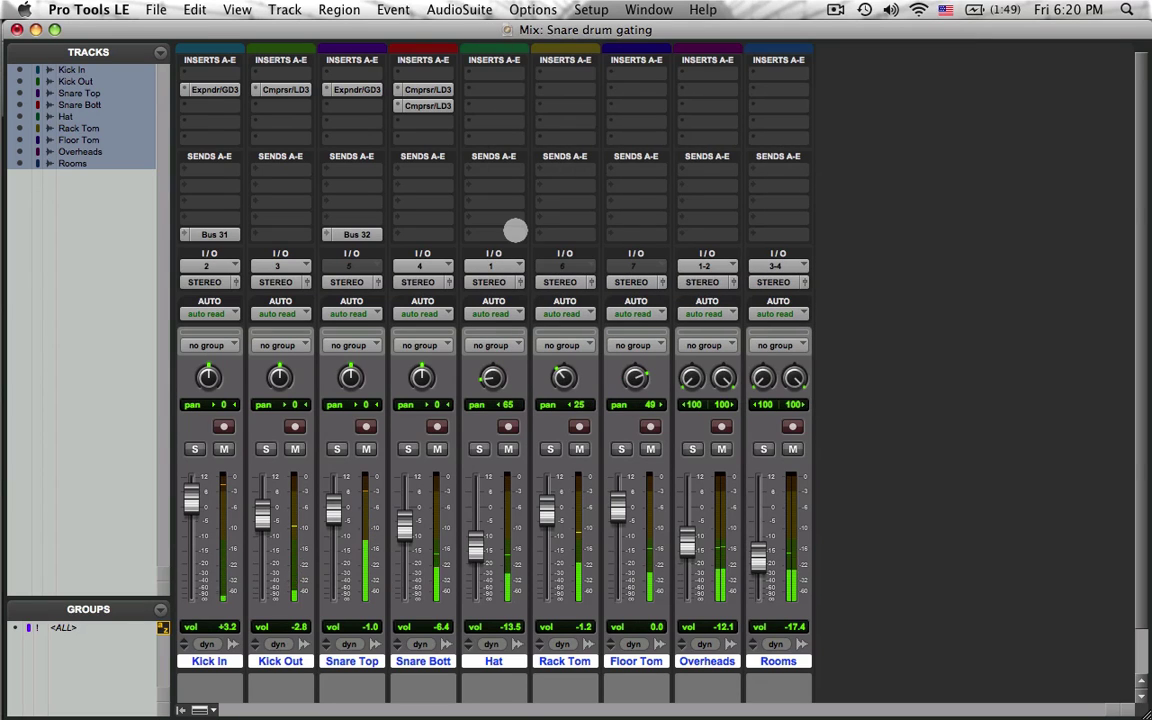